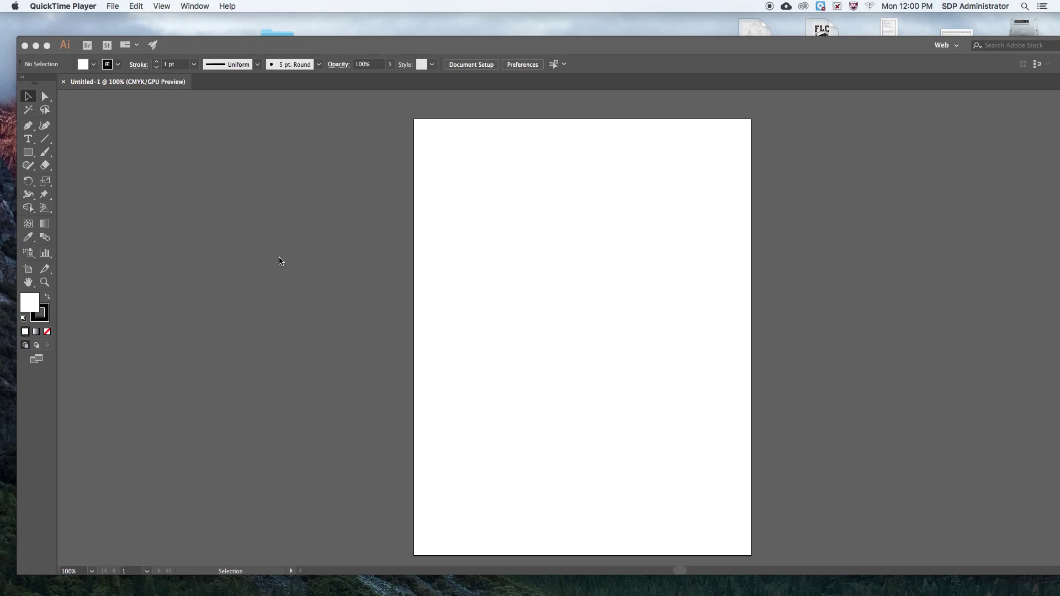
Step: Activate Adobe Illustrator from the Dock and open its File menu
{"action": "mouse_move", "coordinate": [184, 591]}
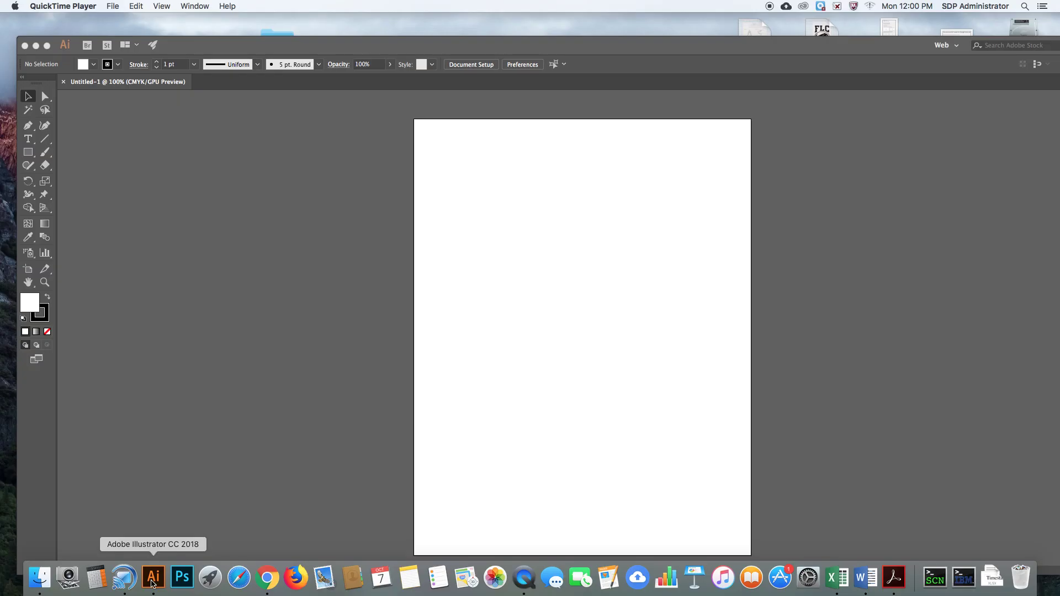
{"action": "left_click", "coordinate": [153, 580]}
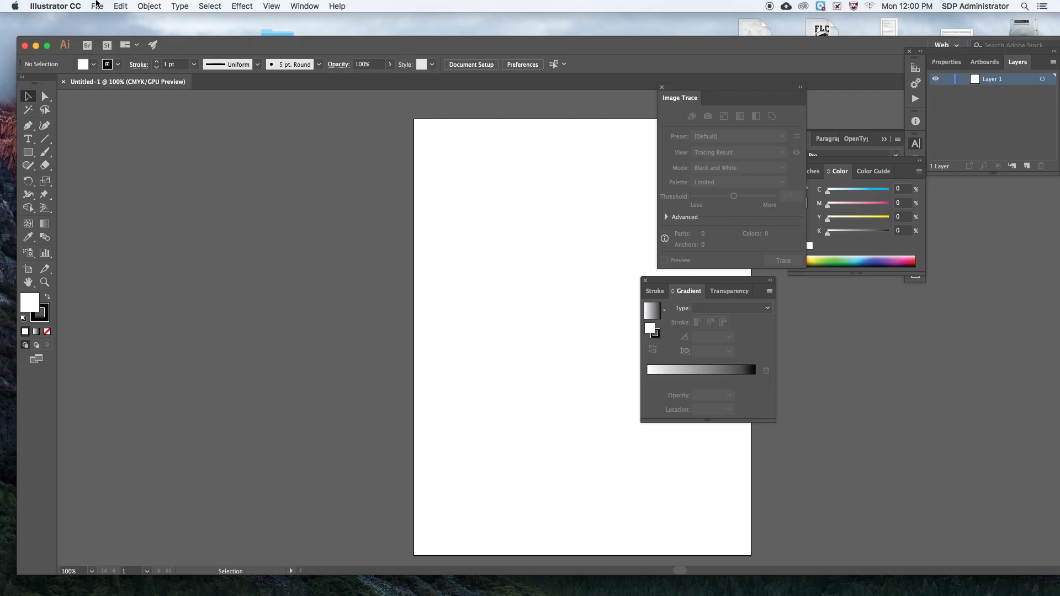
{"action": "left_click", "coordinate": [97, 5]}
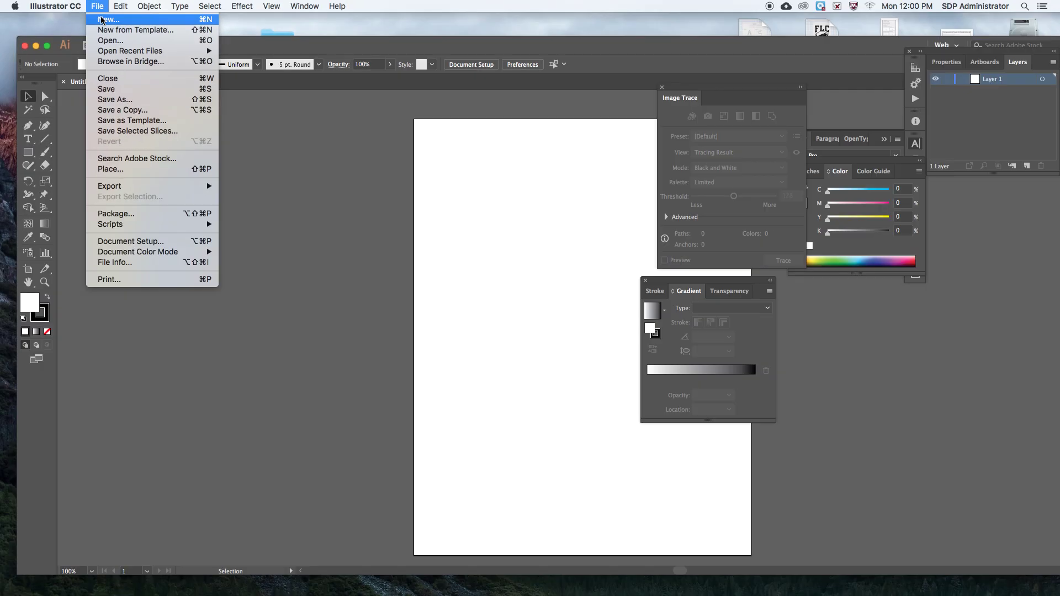
Step: Start a new Print document named with the designer's name followed by '_Vote'
{"action": "left_click", "coordinate": [102, 20]}
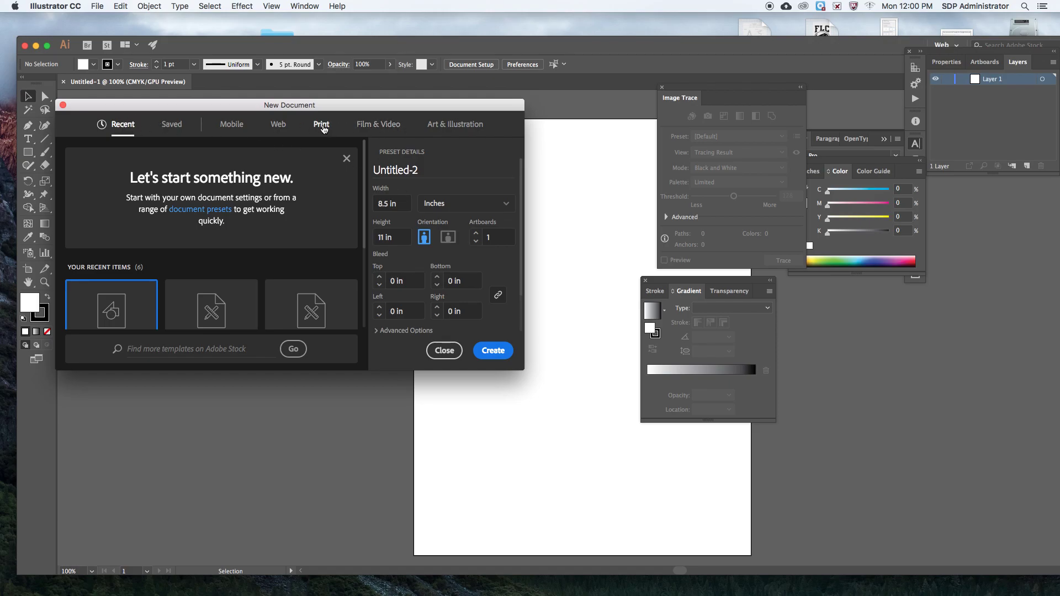
{"action": "left_click", "coordinate": [323, 127]}
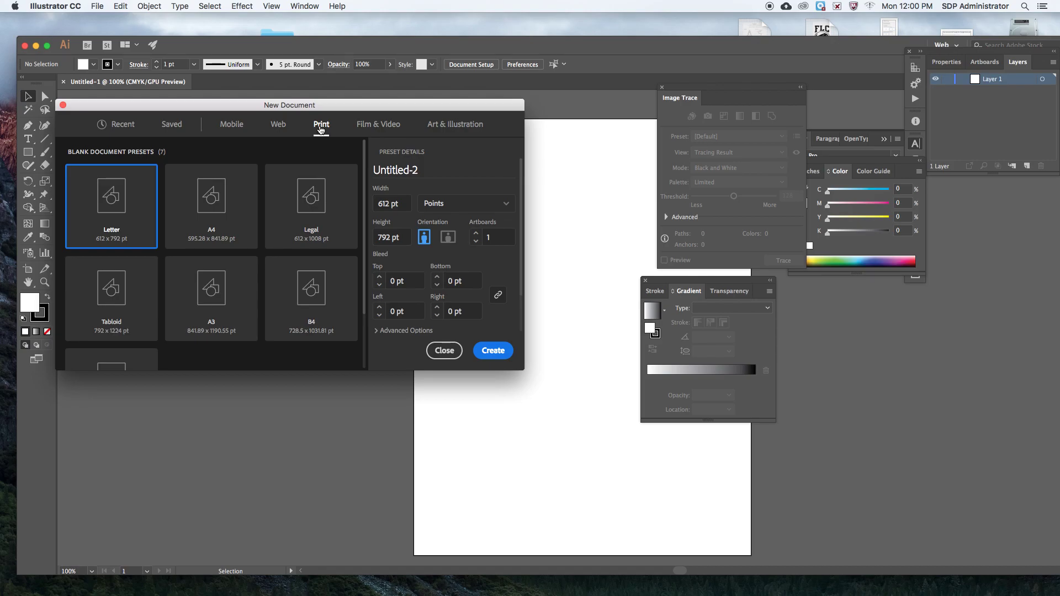
{"action": "left_click", "coordinate": [424, 173]}
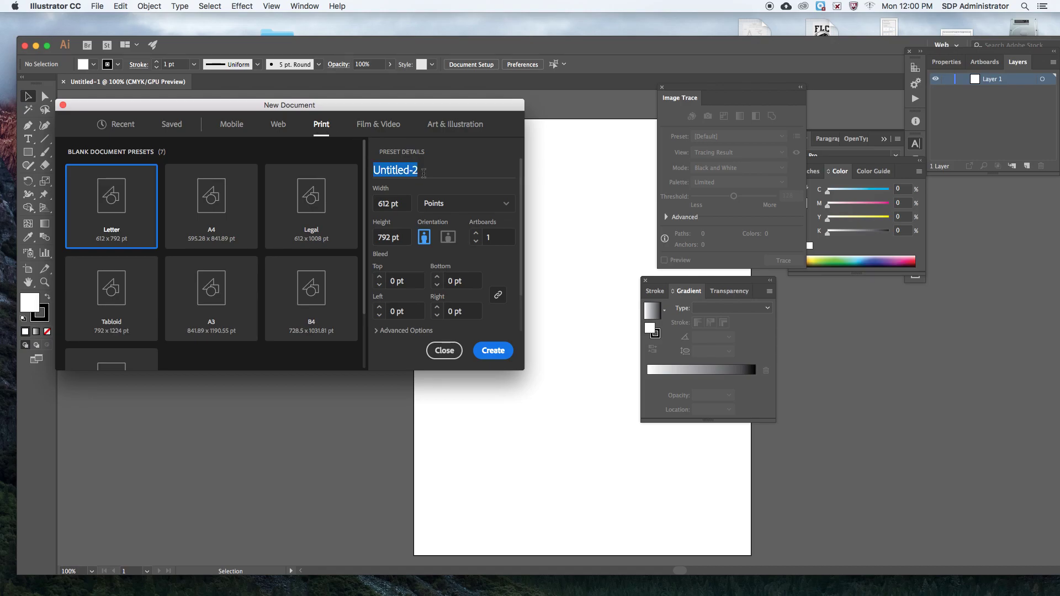
{"action": "type", "text": "Andres"}
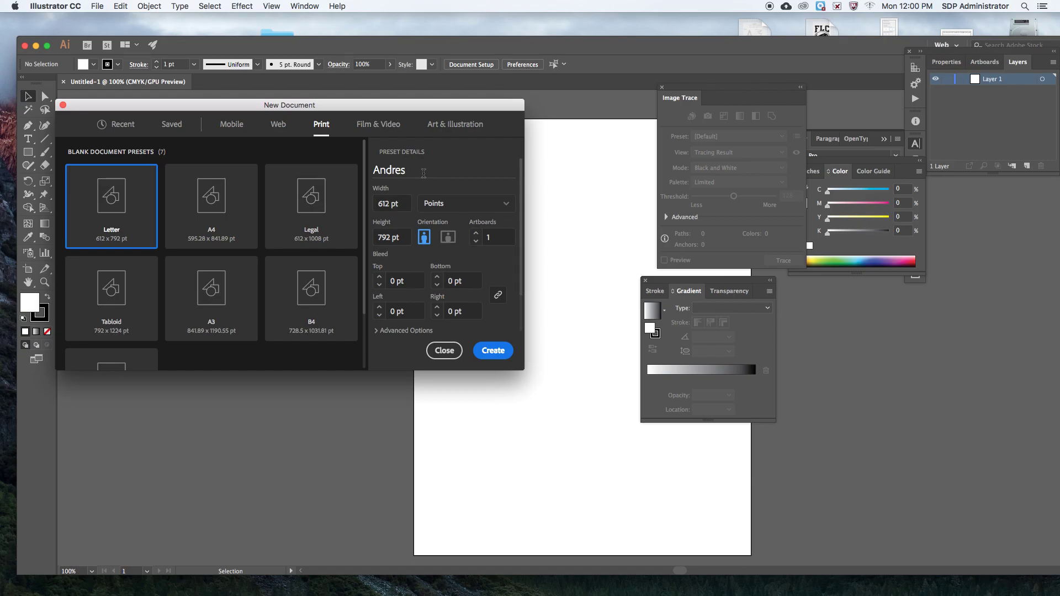
{"action": "type", "text": "G_Vote"}
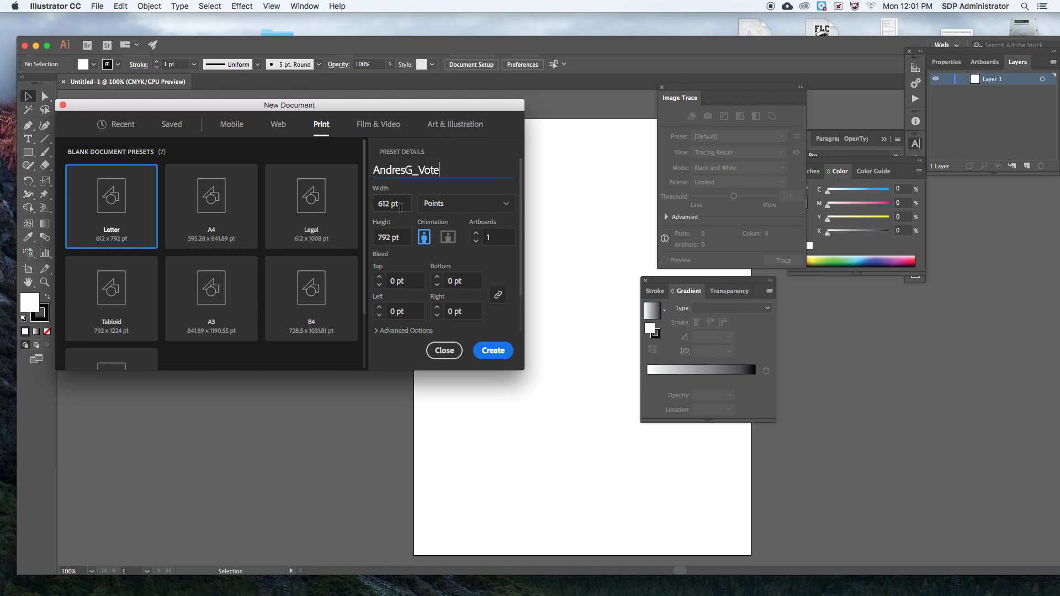
Step: Switch the document units to inches and set the size to 13 × 19 in
{"action": "left_click", "coordinate": [468, 207]}
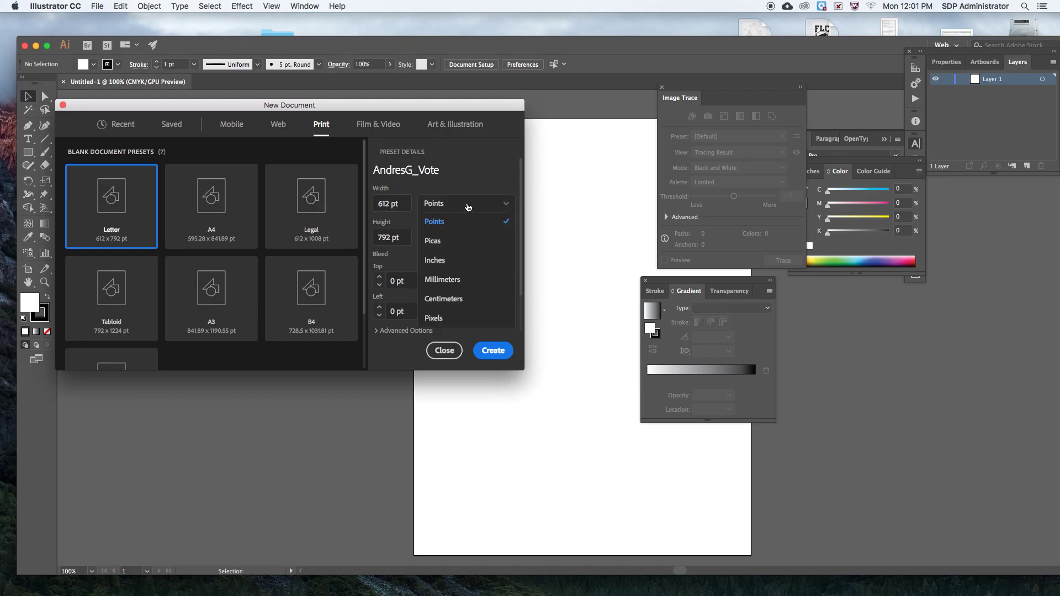
{"action": "left_click", "coordinate": [461, 264]}
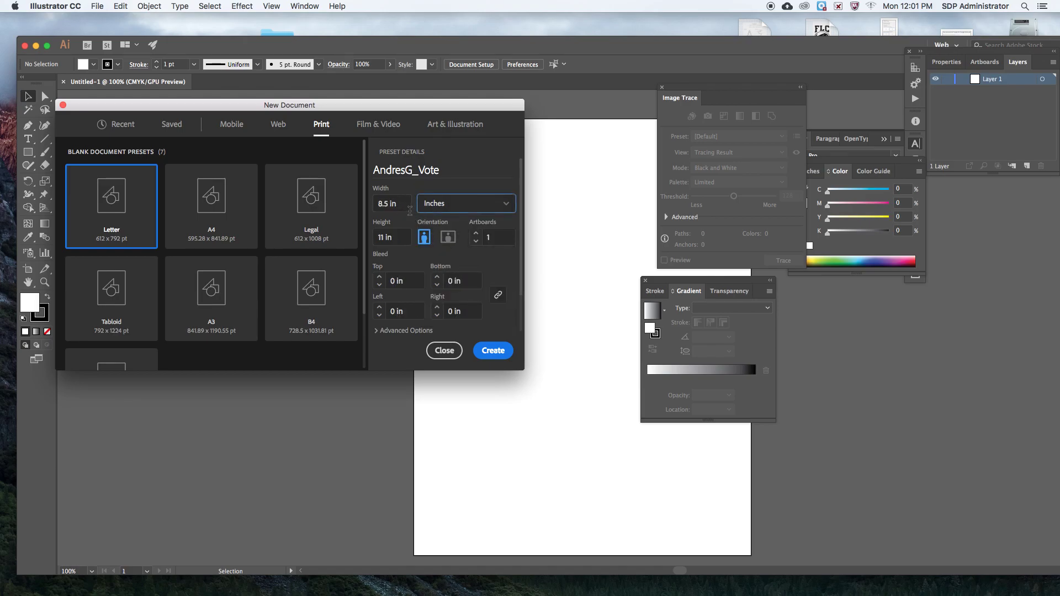
{"action": "left_click", "coordinate": [402, 207]}
{"action": "type", "text": "13"}
{"action": "left_click", "coordinate": [400, 241]}
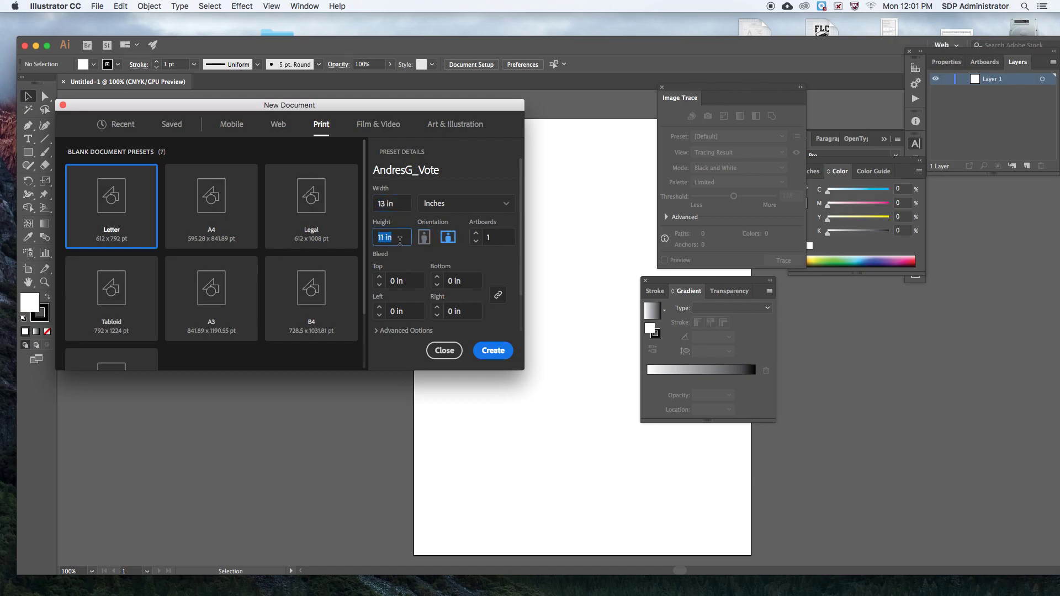
{"action": "type", "text": "19"}
Step: Apply a 0.125 in bleed to all four sides
{"action": "left_click", "coordinate": [401, 284]}
{"action": "type", "text": ".125"}
{"action": "left_click", "coordinate": [469, 279]}
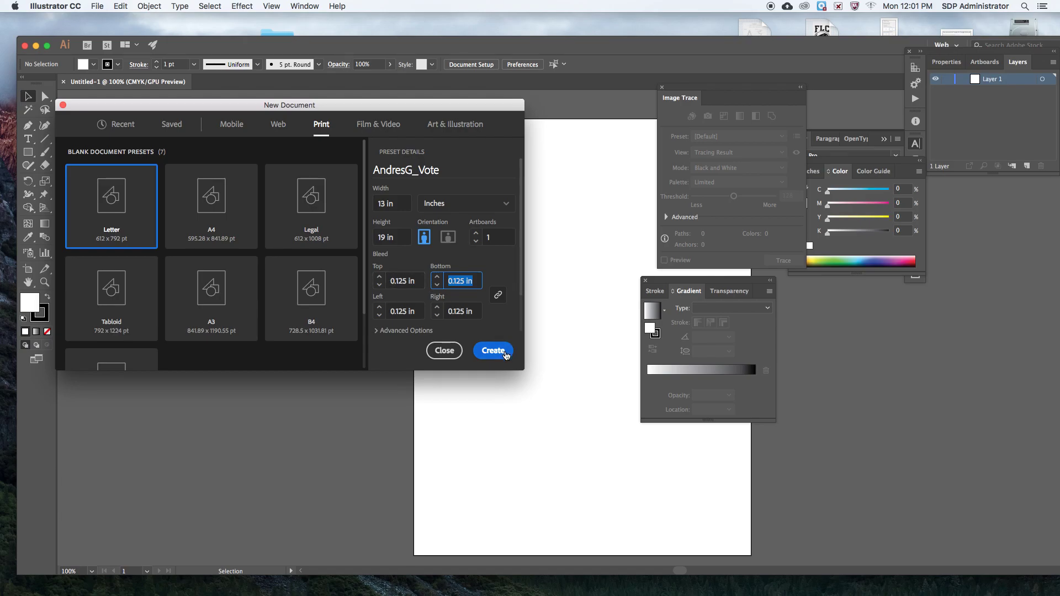
Step: Create the 13 × 19 in poster document, zoom in, then fit the artboard in the window
{"action": "left_click", "coordinate": [493, 350]}
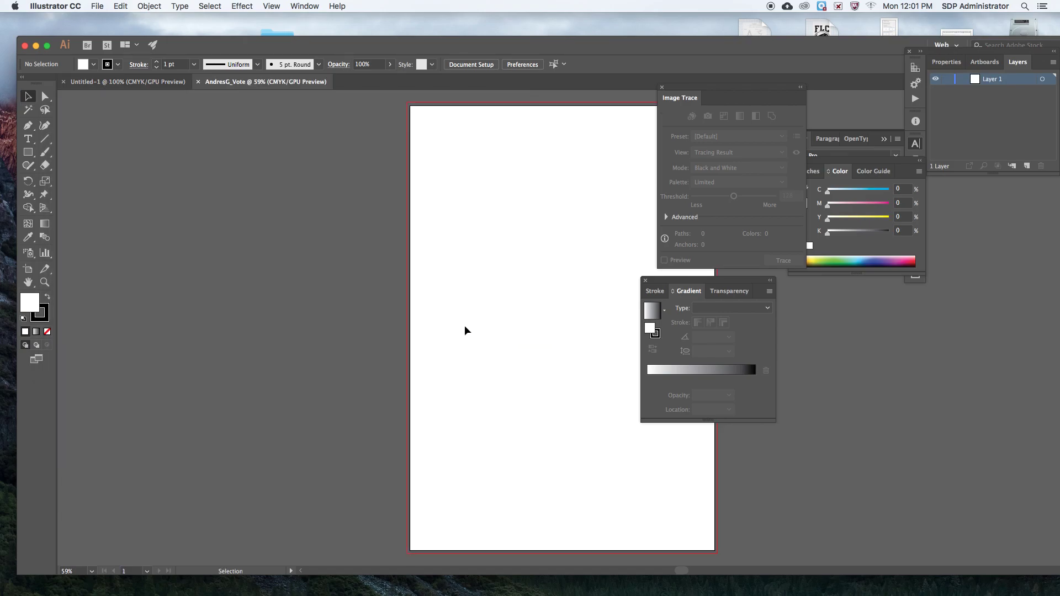
{"action": "key", "text": "super+equal"}
{"action": "key", "text": "super+equal"}
{"action": "key", "text": "super+equal"}
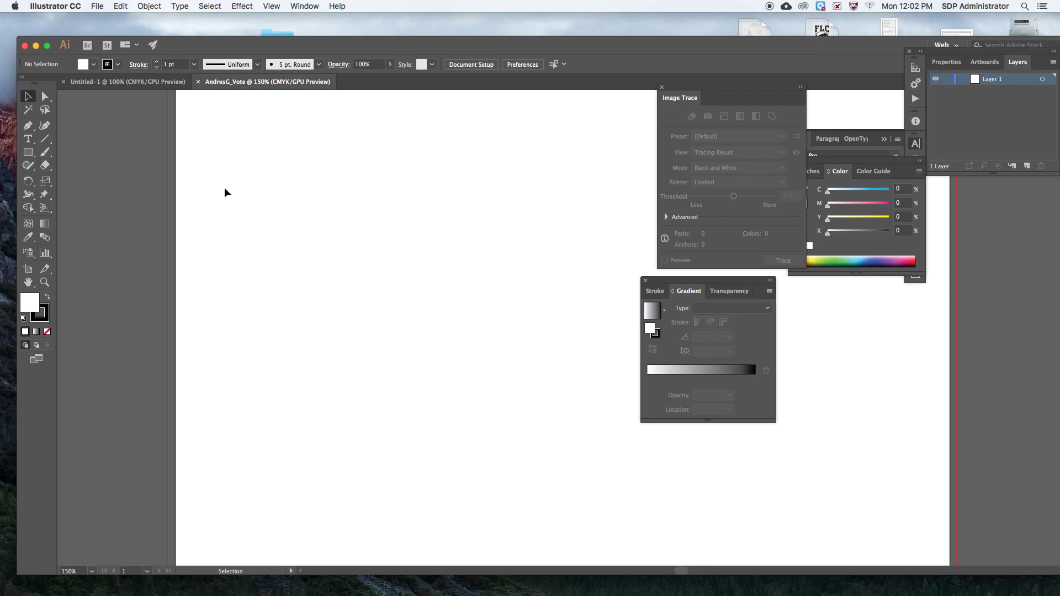
{"action": "key", "text": "super+equal"}
{"action": "key", "text": "super+equal"}
{"action": "key", "text": "super+equal"}
{"action": "key", "text": "super+equal"}
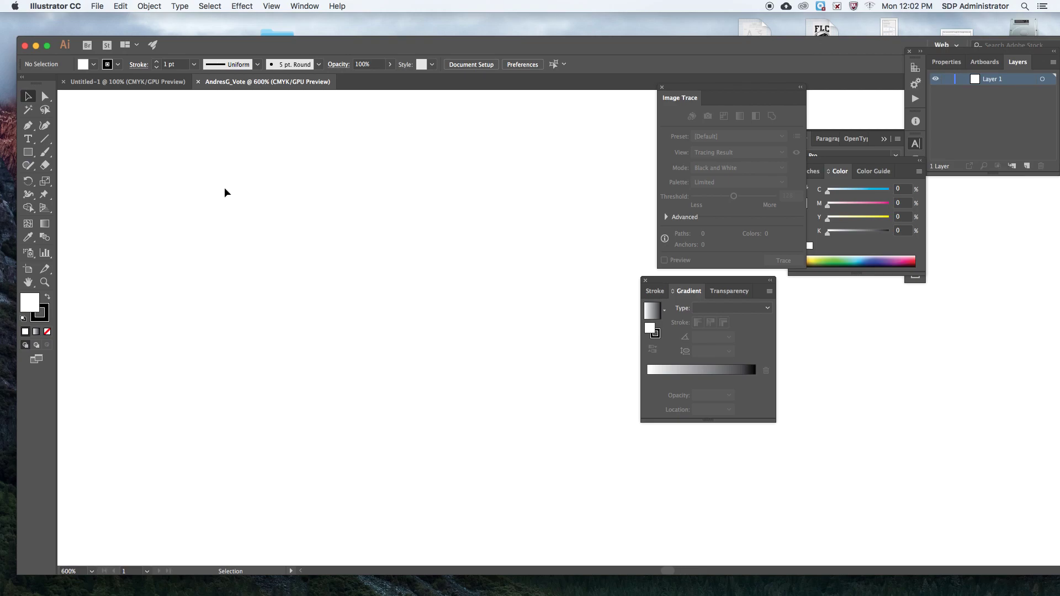
{"action": "key", "text": "super+0"}
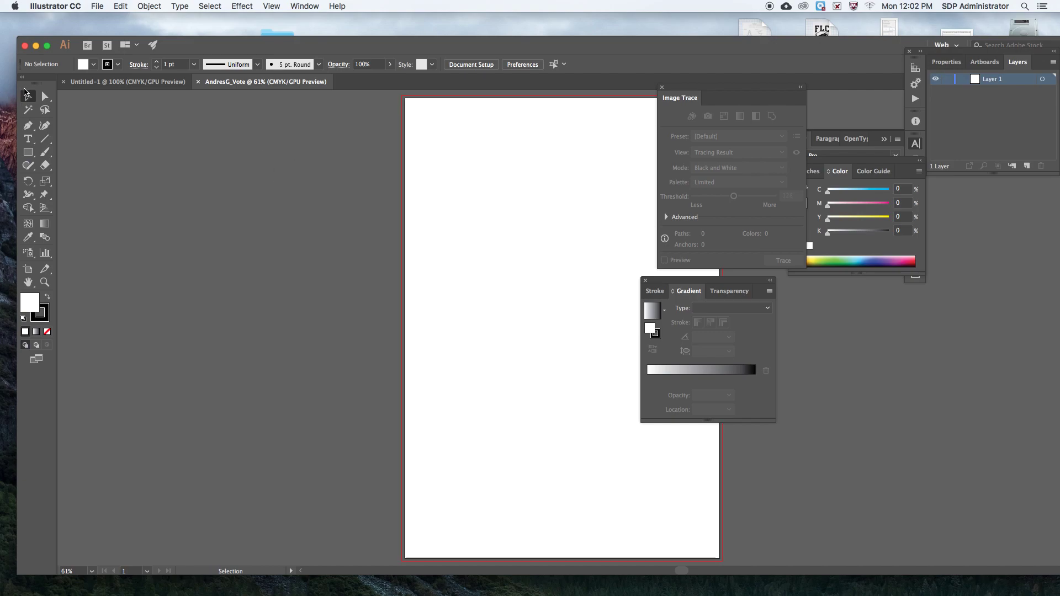
{"action": "left_click_drag", "start_coordinate": [297, 45], "coordinate": [265, 22]}
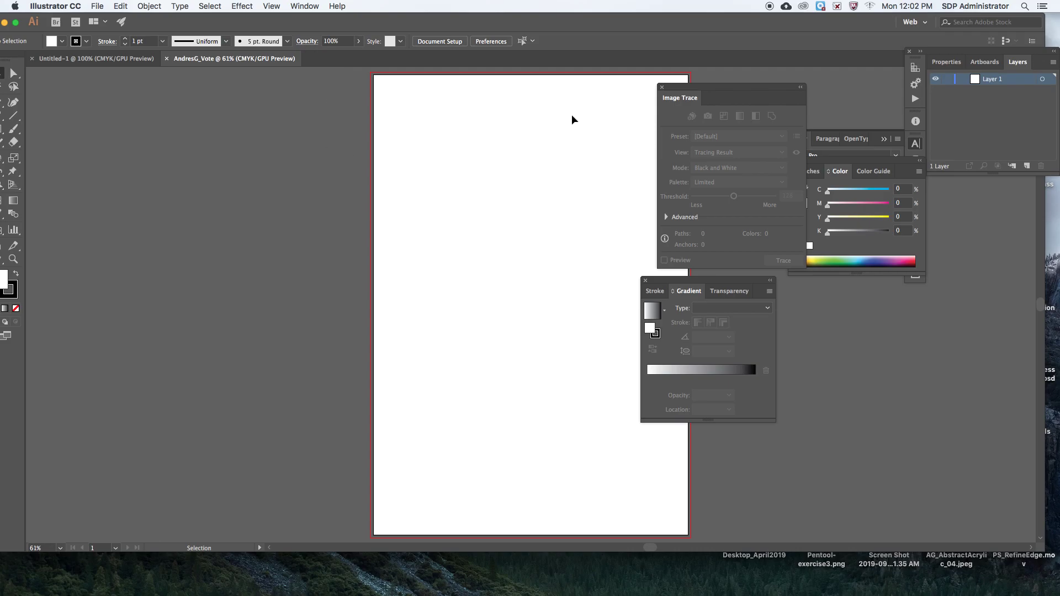
Step: Switch to the Essentials Classic workspace, then reset Essentials Classic
{"action": "left_click", "coordinate": [313, 5]}
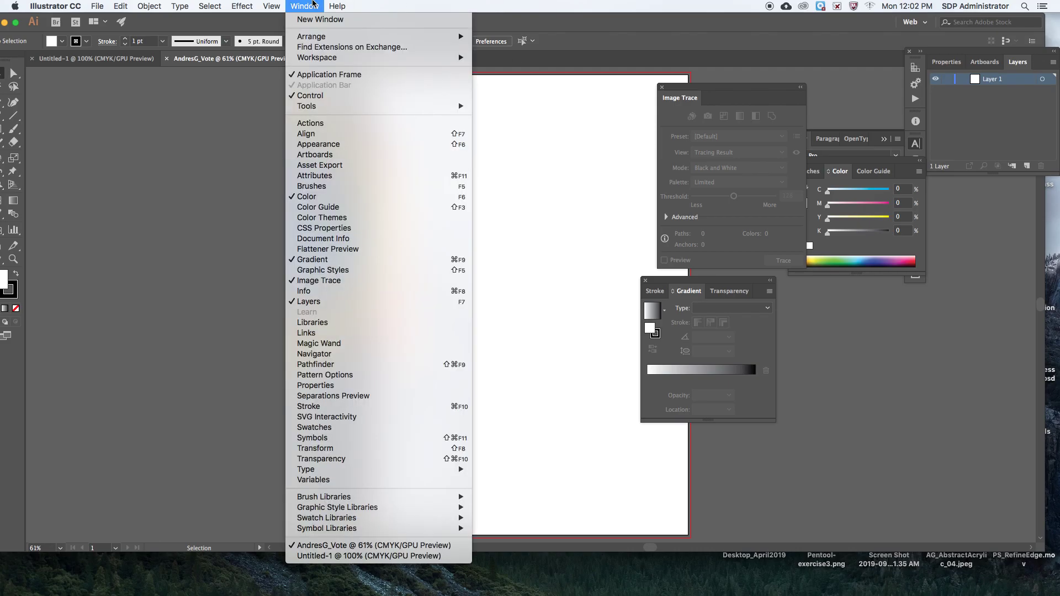
{"action": "mouse_move", "coordinate": [326, 60]}
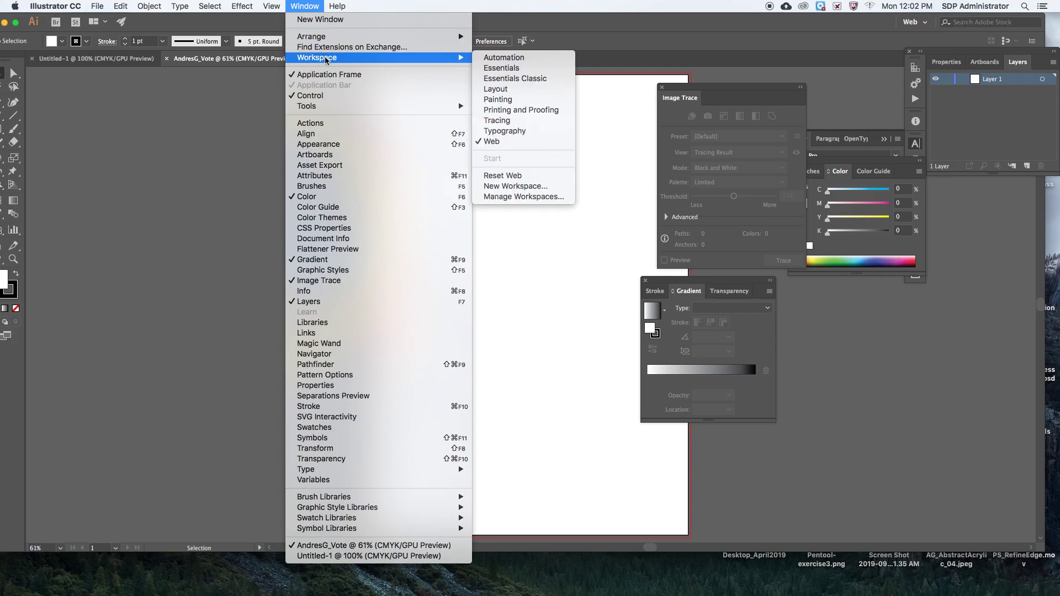
{"action": "left_click", "coordinate": [525, 78]}
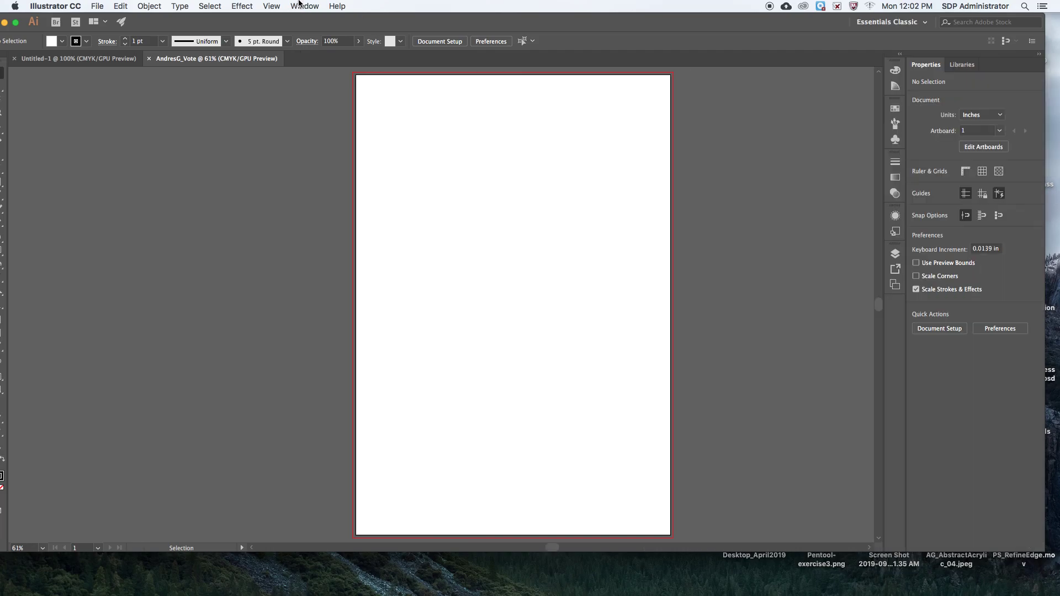
{"action": "left_click", "coordinate": [300, 5]}
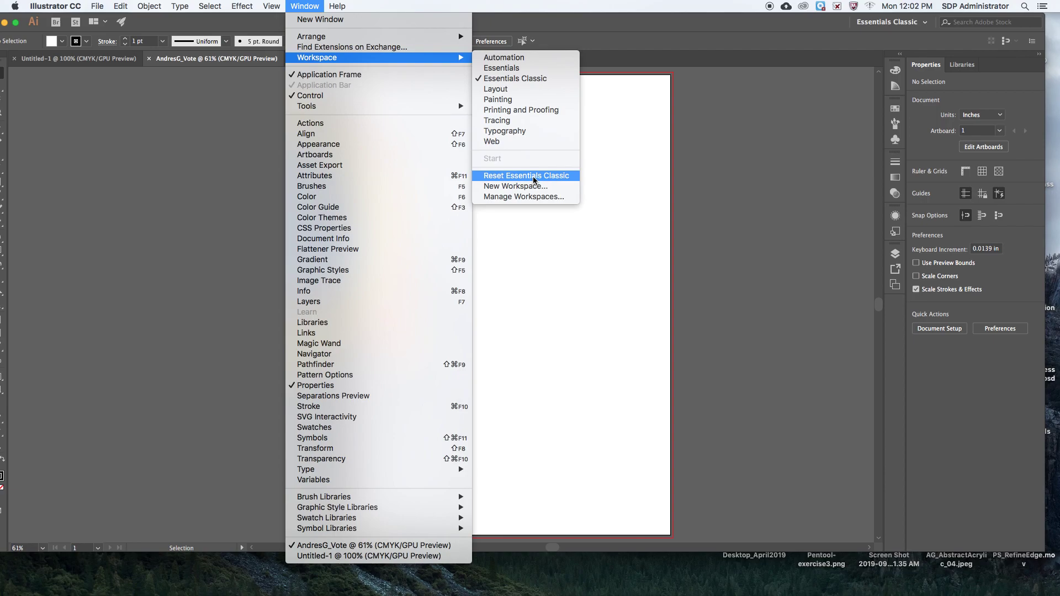
{"action": "left_click", "coordinate": [534, 180]}
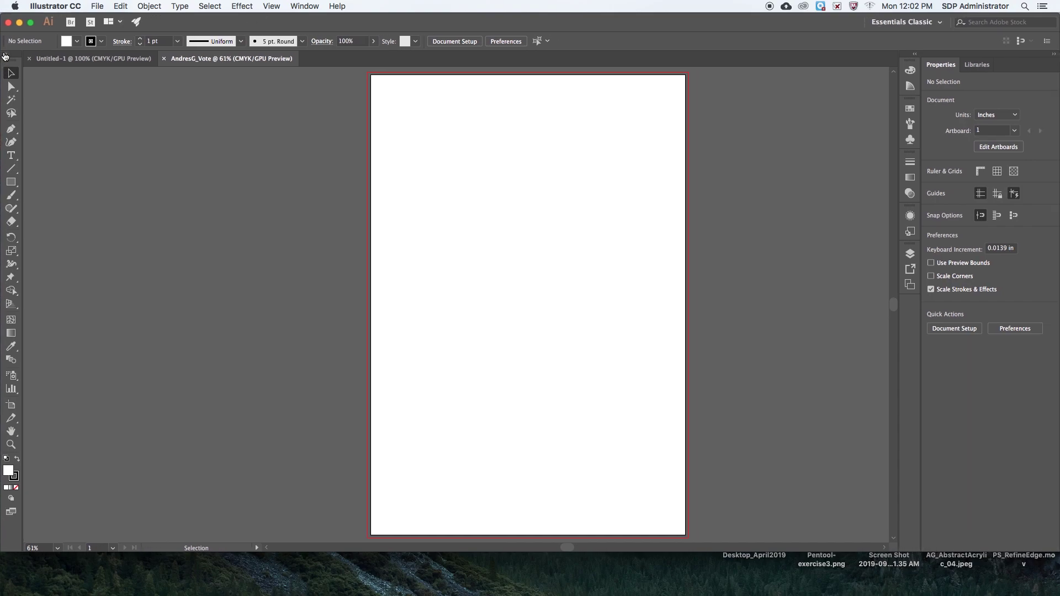
Step: Expand the toolbar to two columns and select the Rectangle Tool
{"action": "left_click", "coordinate": [5, 55]}
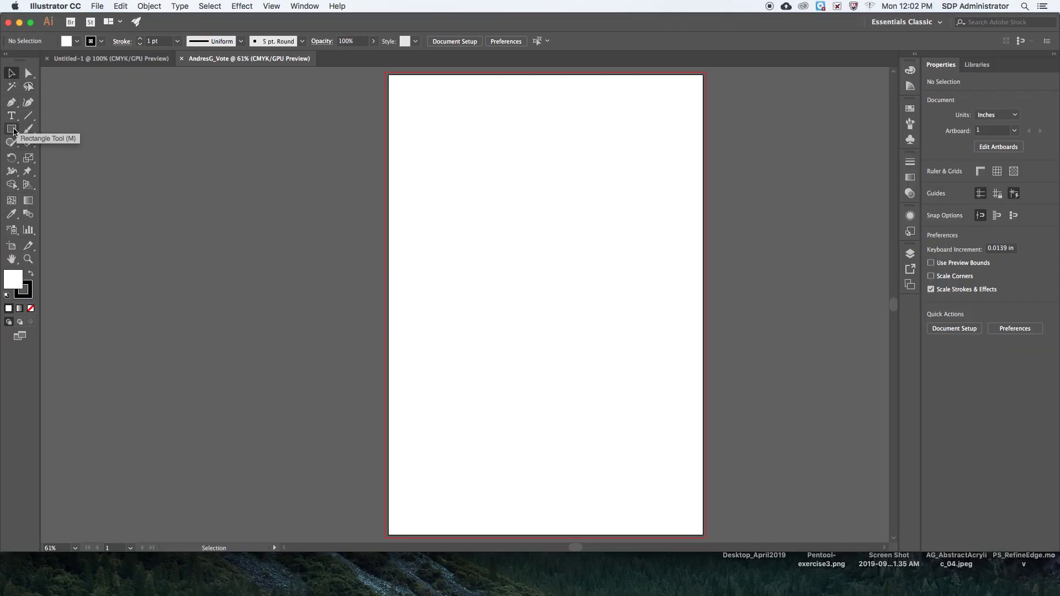
{"action": "left_click", "coordinate": [13, 132]}
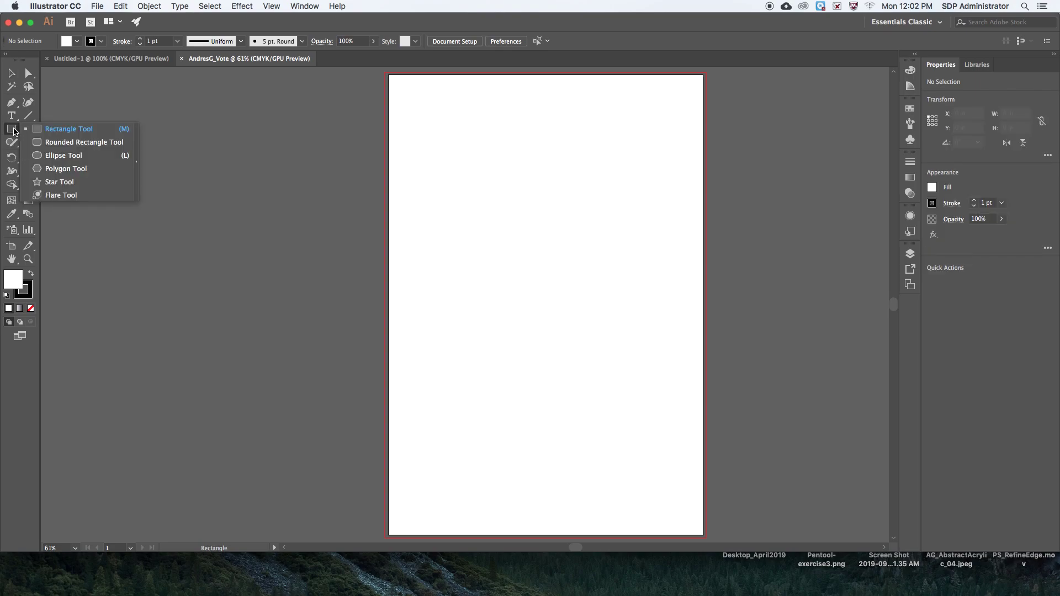
{"action": "left_click", "coordinate": [68, 131]}
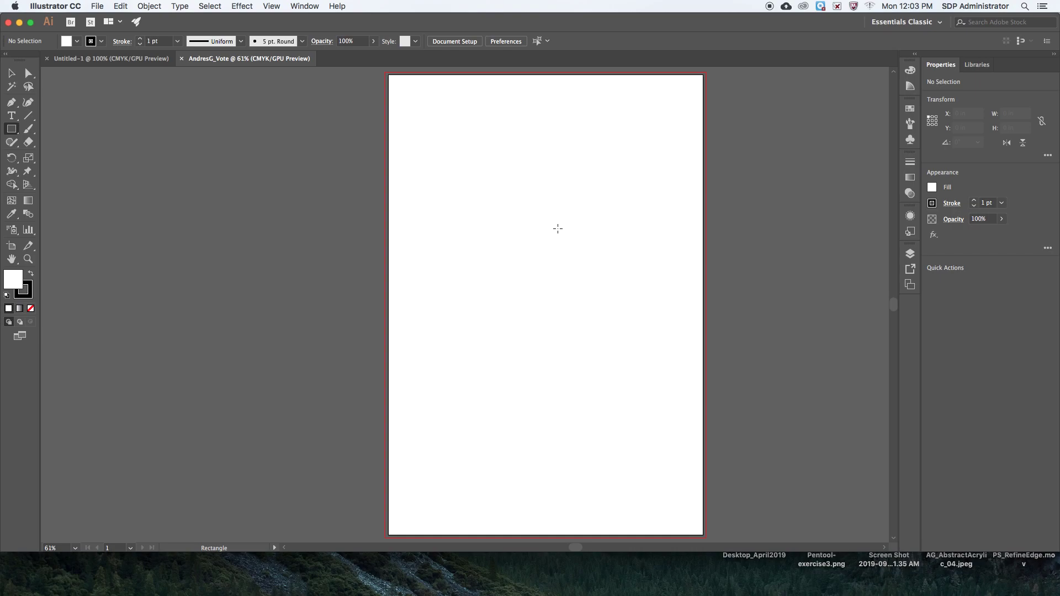
Step: Draw a rectangle exactly 13 in wide by 19 in tall using the Rectangle dialog
{"action": "left_click", "coordinate": [557, 228]}
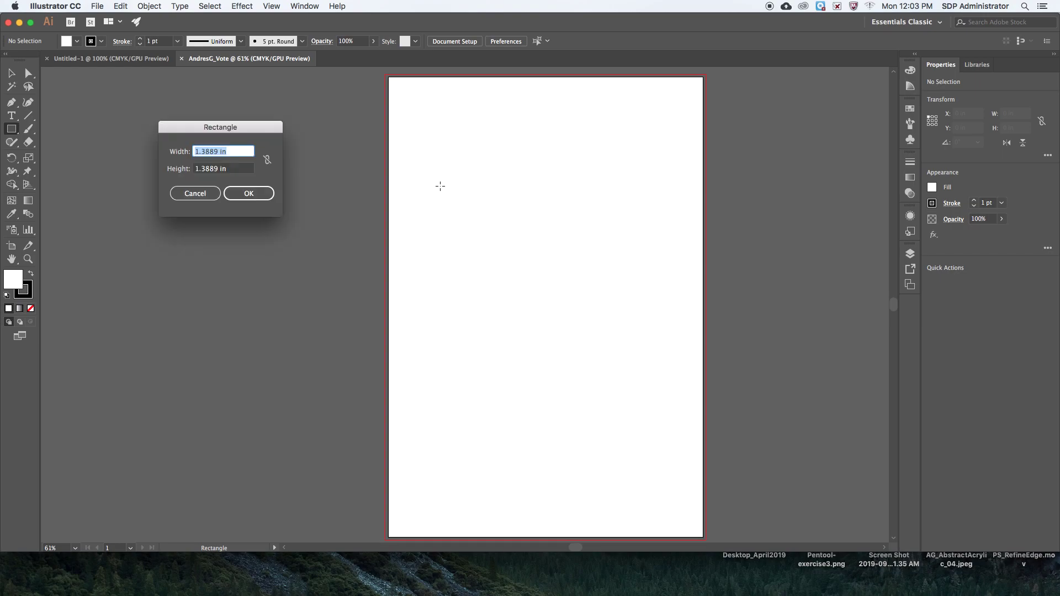
{"action": "type", "text": "13\""}
{"action": "key", "text": "Tab"}
{"action": "type", "text": "1"}
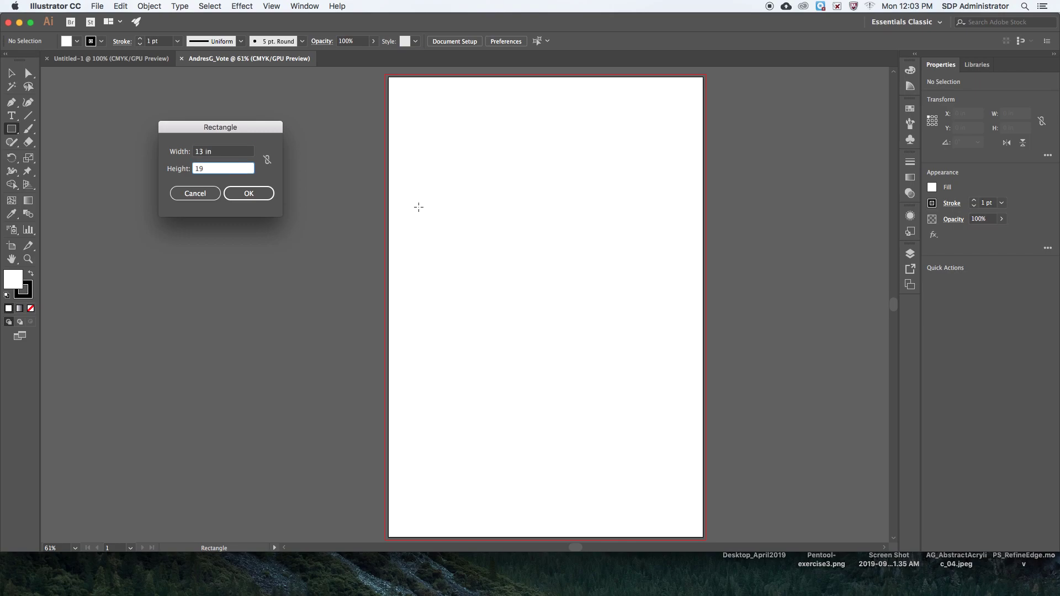
{"action": "type", "text": "9"}
{"action": "left_click", "coordinate": [248, 194]}
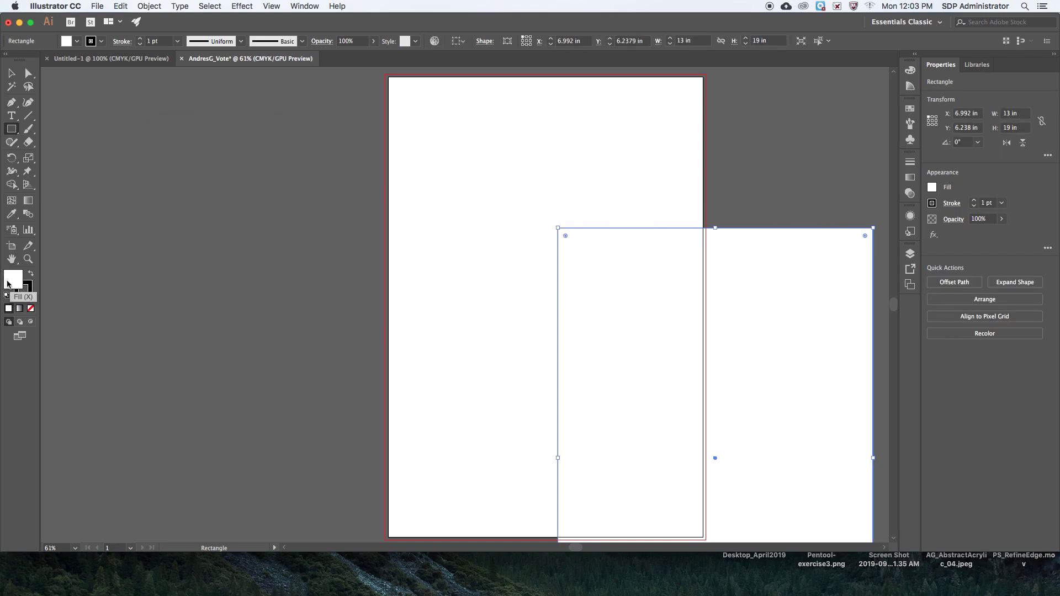
Step: Fill the rectangle with red #ed1c24 and no stroke, then select the Selection tool and zoom out
{"action": "double_click", "coordinate": [8, 284]}
{"action": "type", "text": "ed1c24"}
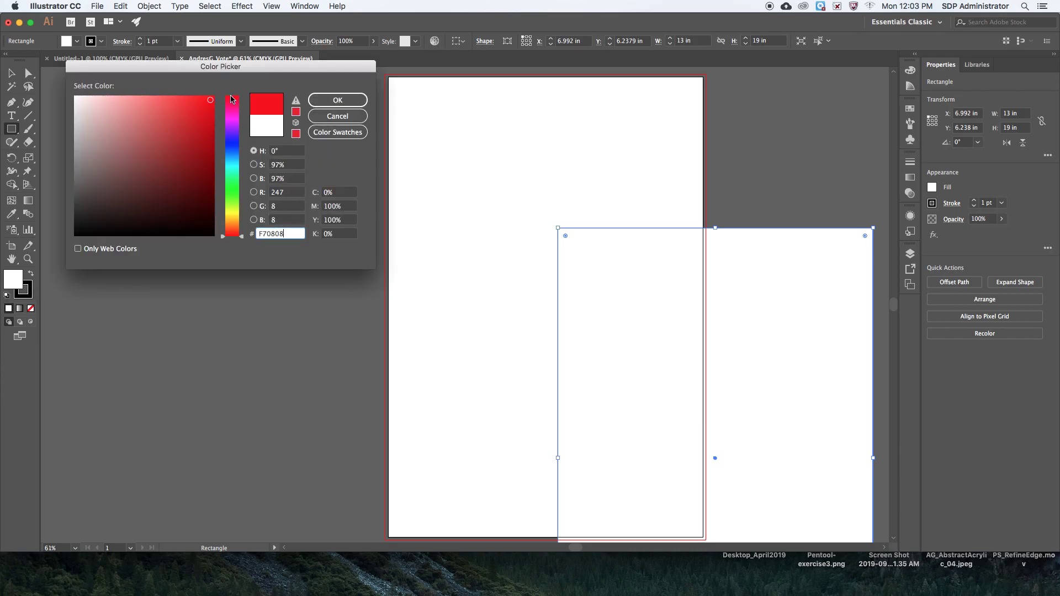
{"action": "key", "text": "Return"}
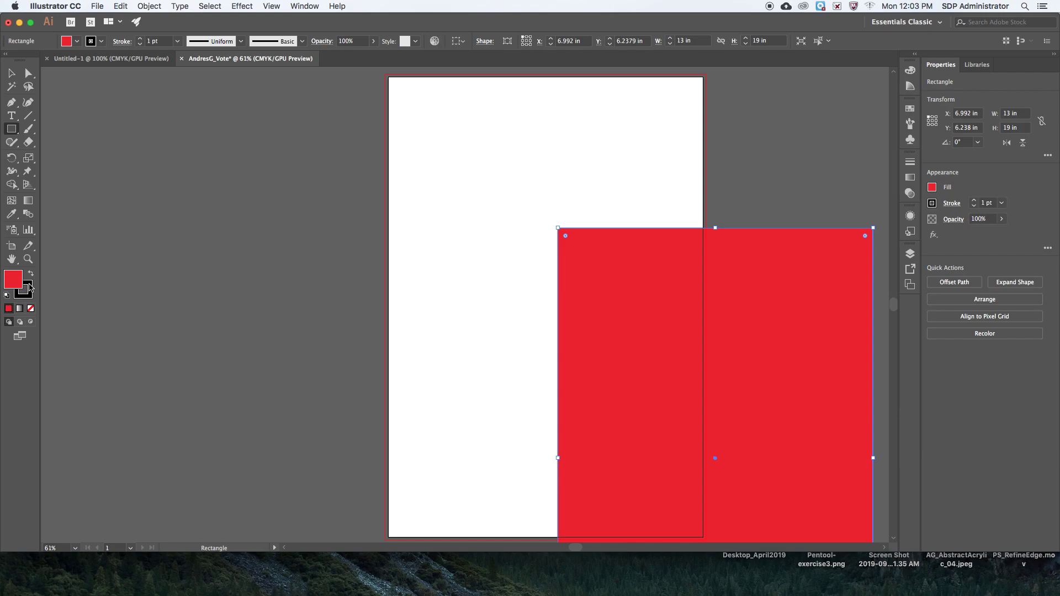
{"action": "left_click", "coordinate": [28, 291]}
{"action": "left_click", "coordinate": [31, 311]}
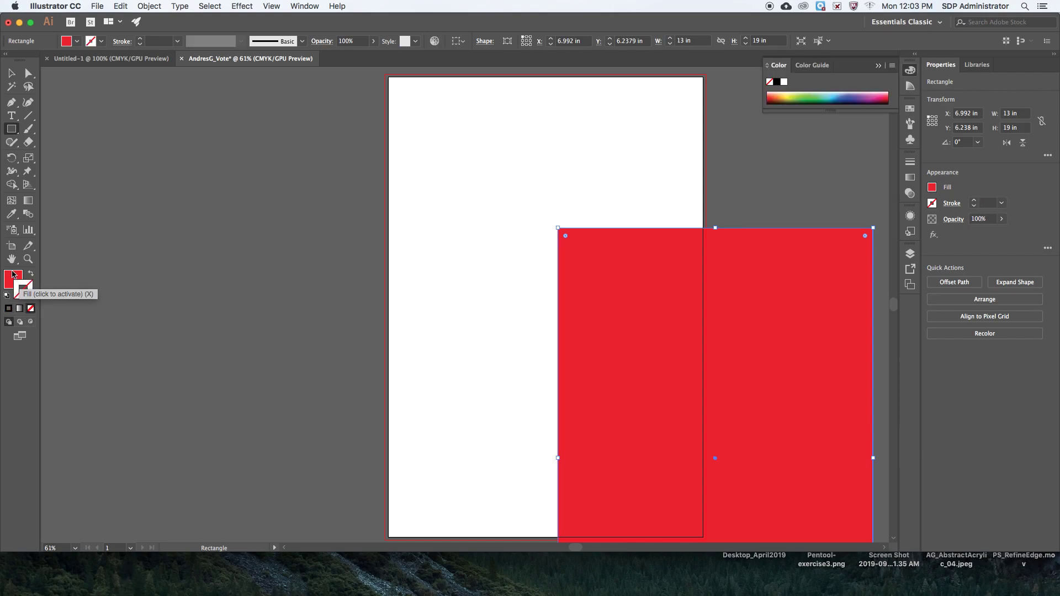
{"action": "left_click", "coordinate": [10, 73]}
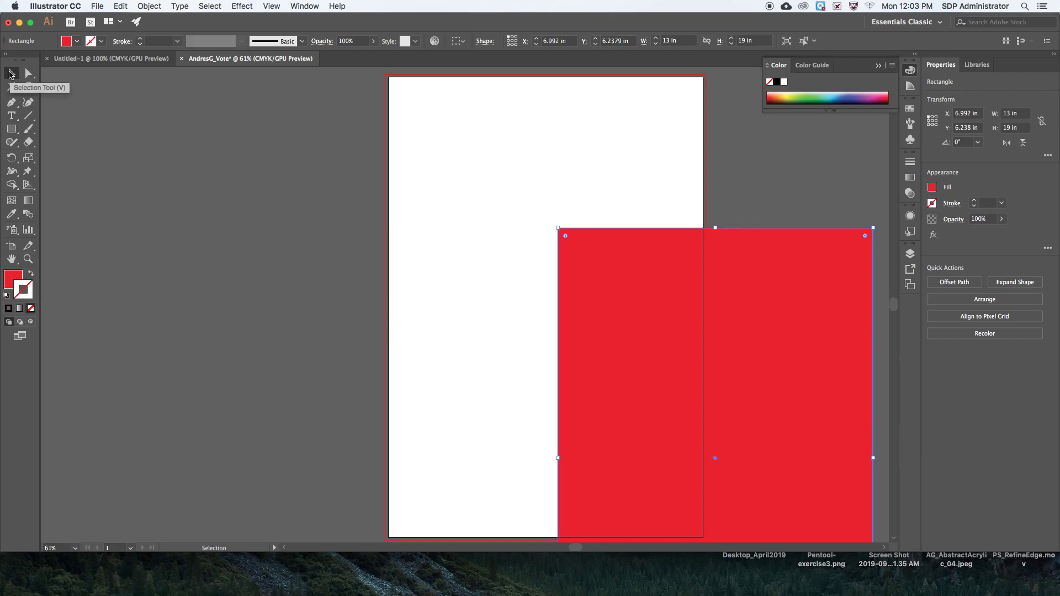
{"action": "key", "text": "super+minus"}
{"action": "key", "text": "super+minus"}
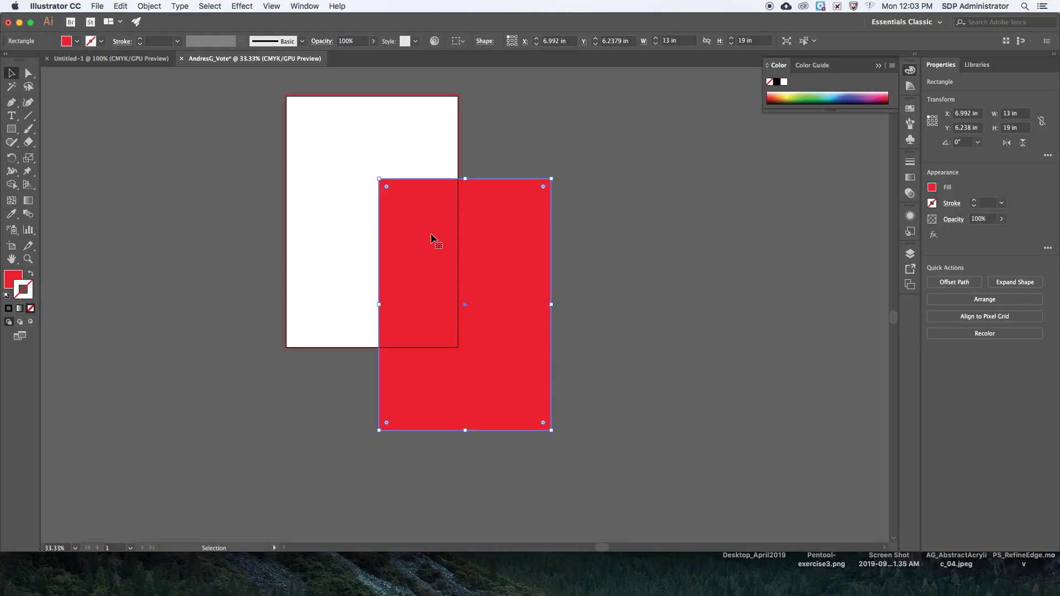
Step: Drag the red rectangle slightly left and down over the artboard
{"action": "left_click_drag", "start_coordinate": [431, 235], "coordinate": [413, 259]}
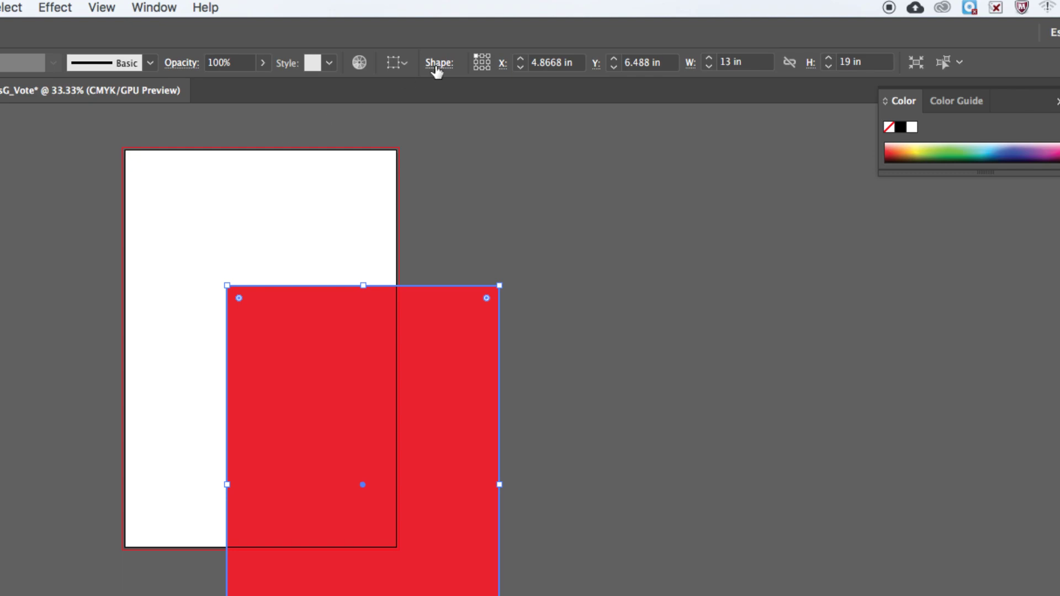
Step: Set the rectangle's X and Y positions to 0 in the Control bar
{"action": "left_click", "coordinate": [562, 63]}
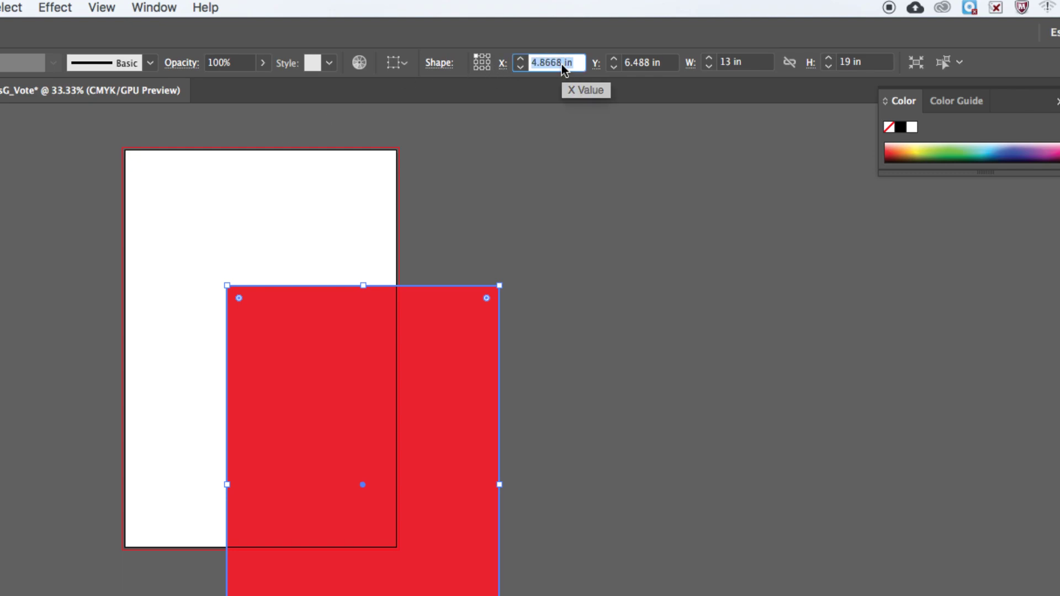
{"action": "left_click", "coordinate": [562, 63]}
{"action": "type", "text": "0"}
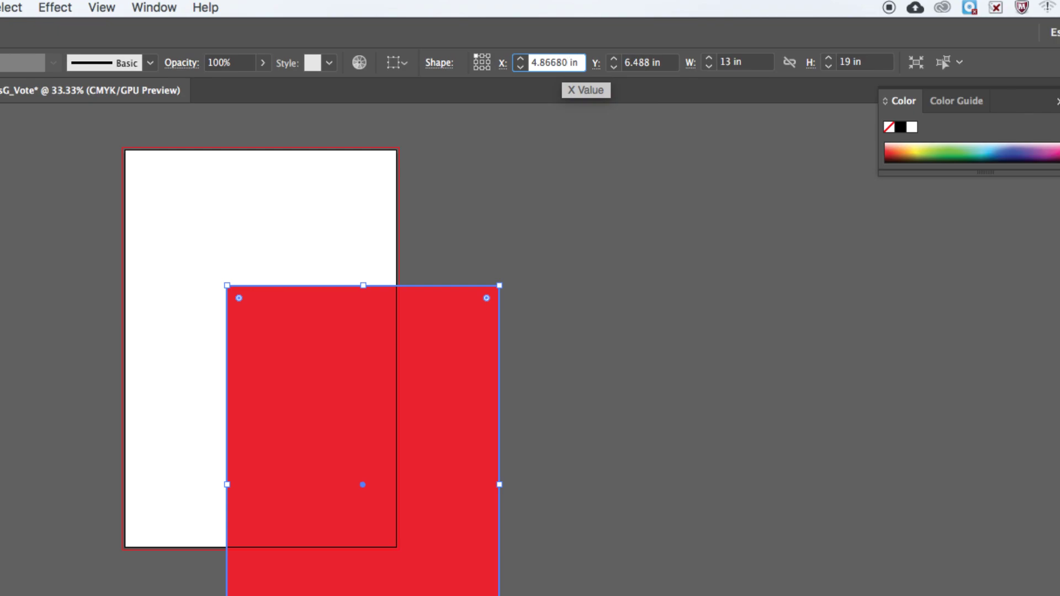
{"action": "key", "text": "super+a"}
{"action": "type", "text": "0"}
{"action": "left_click", "coordinate": [661, 61]}
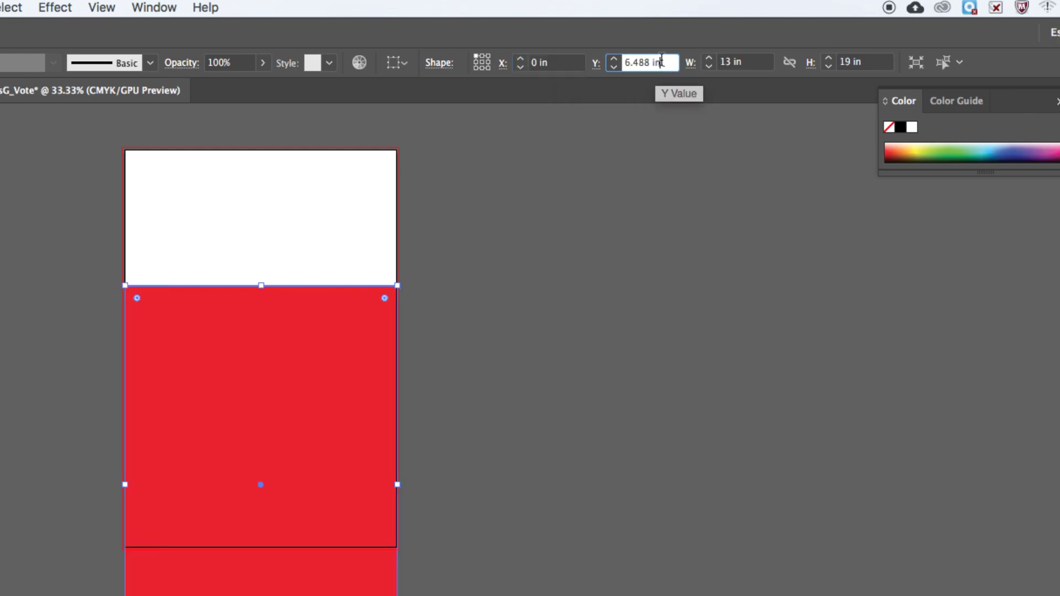
{"action": "key", "text": "super+a"}
{"action": "type", "text": "0"}
{"action": "key", "text": "Return"}
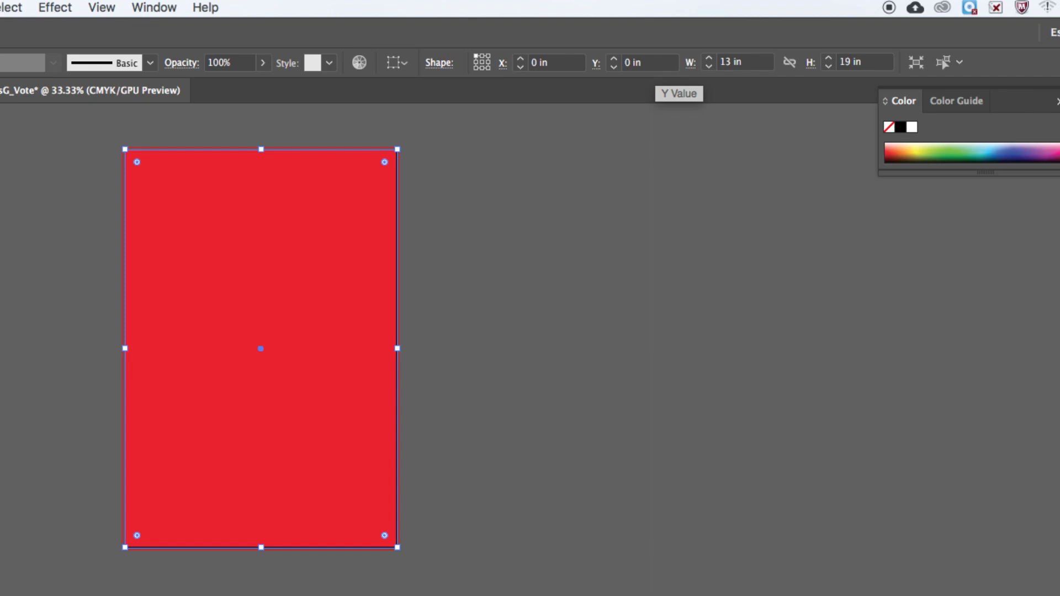
Step: Use the centre reference point and resize the rectangle to 12 × 18 in
{"action": "left_click", "coordinate": [482, 62]}
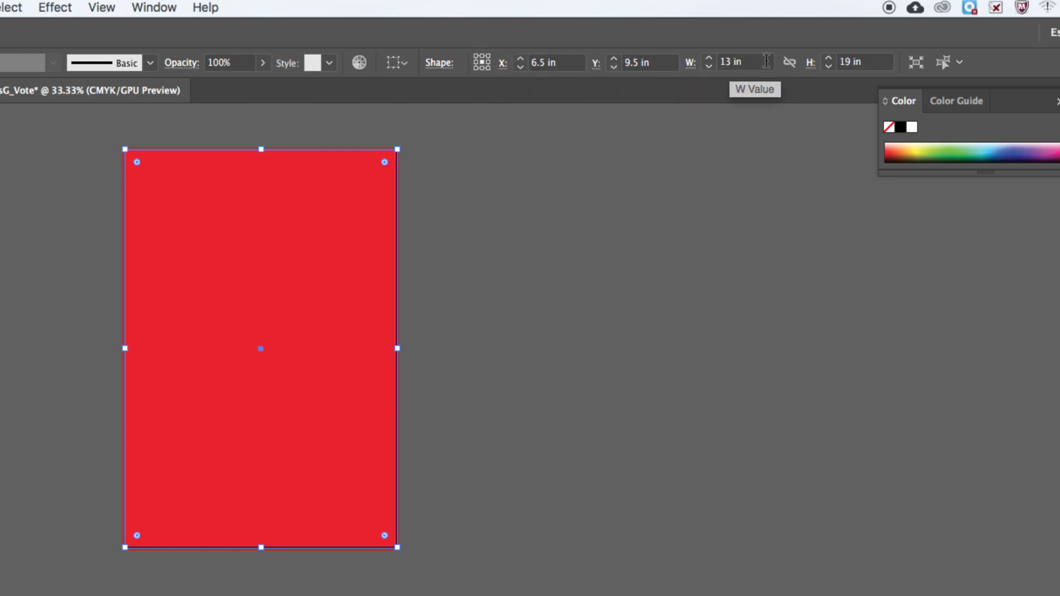
{"action": "left_click", "coordinate": [767, 61]}
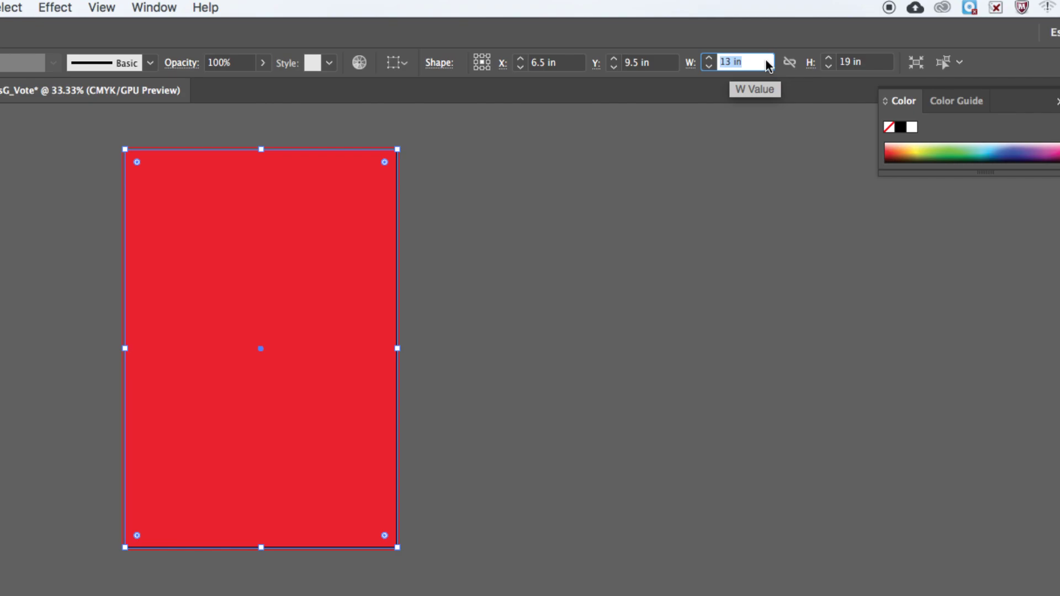
{"action": "type", "text": "12"}
{"action": "left_click", "coordinate": [867, 61]}
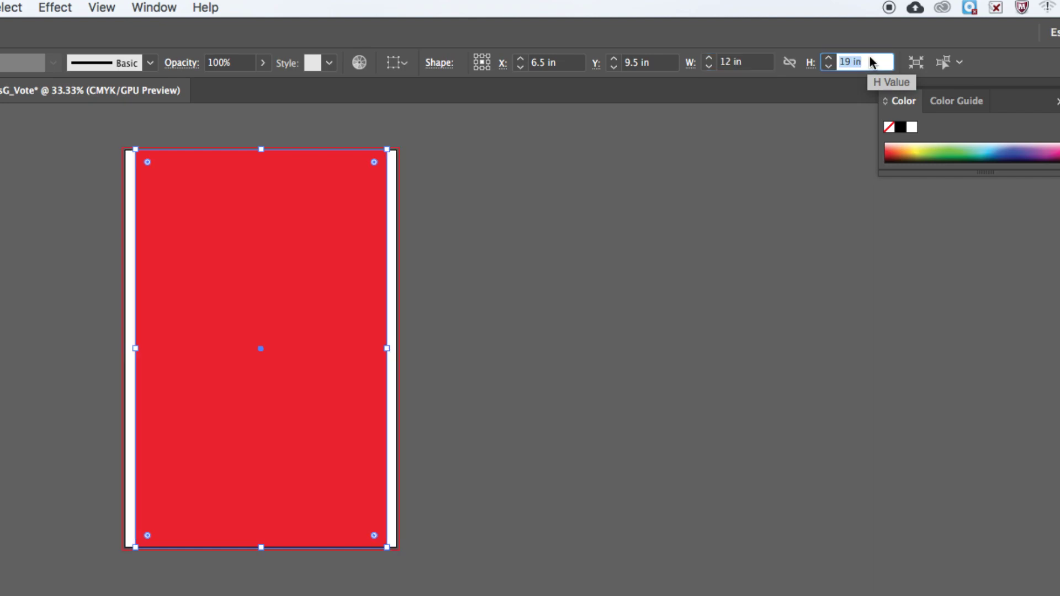
{"action": "type", "text": "18"}
{"action": "key", "text": "Return"}
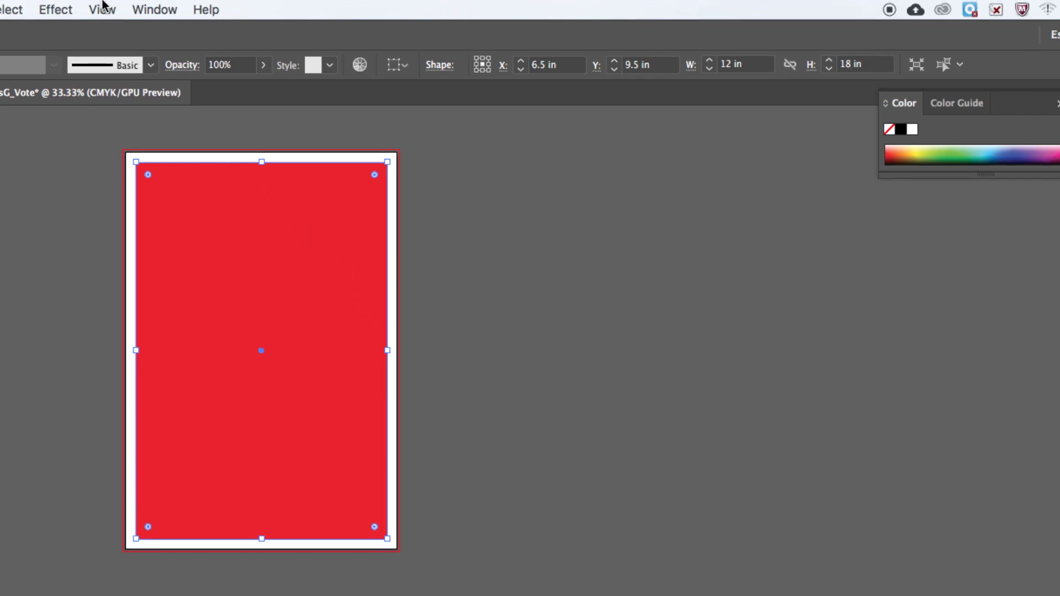
Step: Convert the red 12 × 18 in rectangle into a cyan guide with Make Guides, then check its edges
{"action": "left_click", "coordinate": [103, 5]}
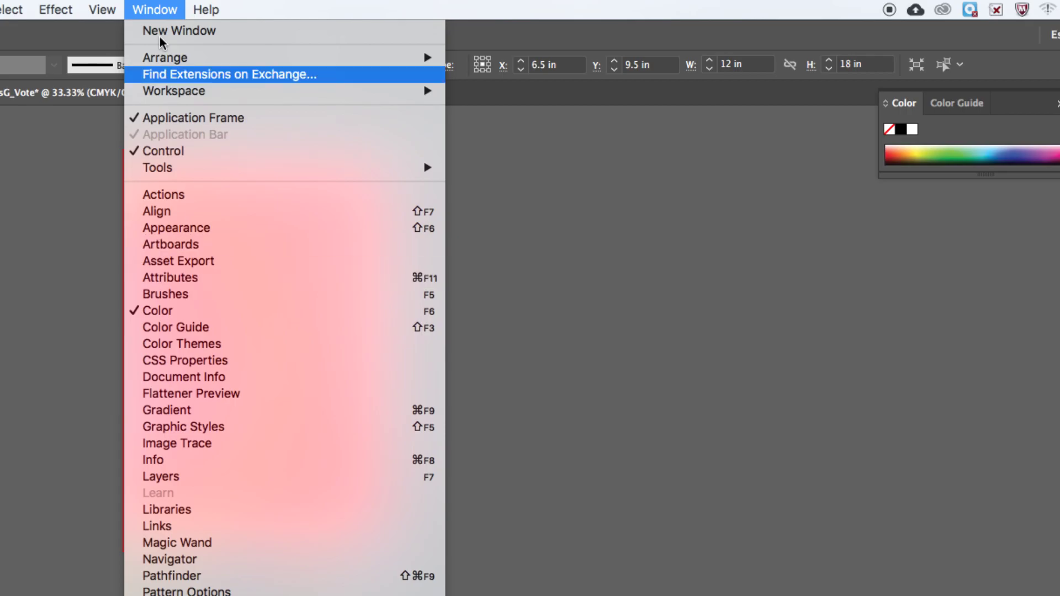
{"action": "mouse_move", "coordinate": [228, 527]}
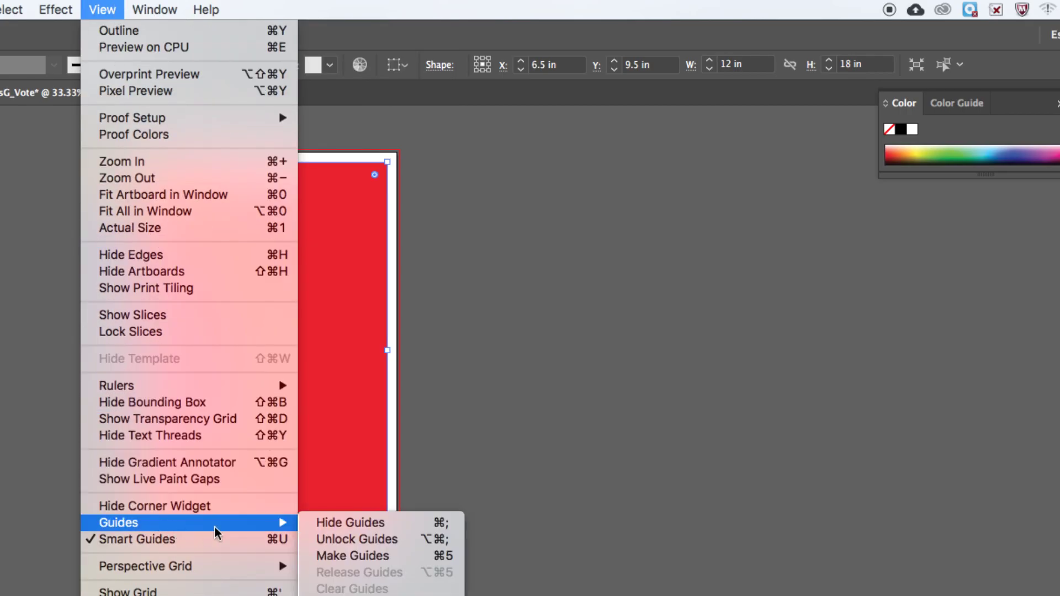
{"action": "left_click", "coordinate": [375, 556]}
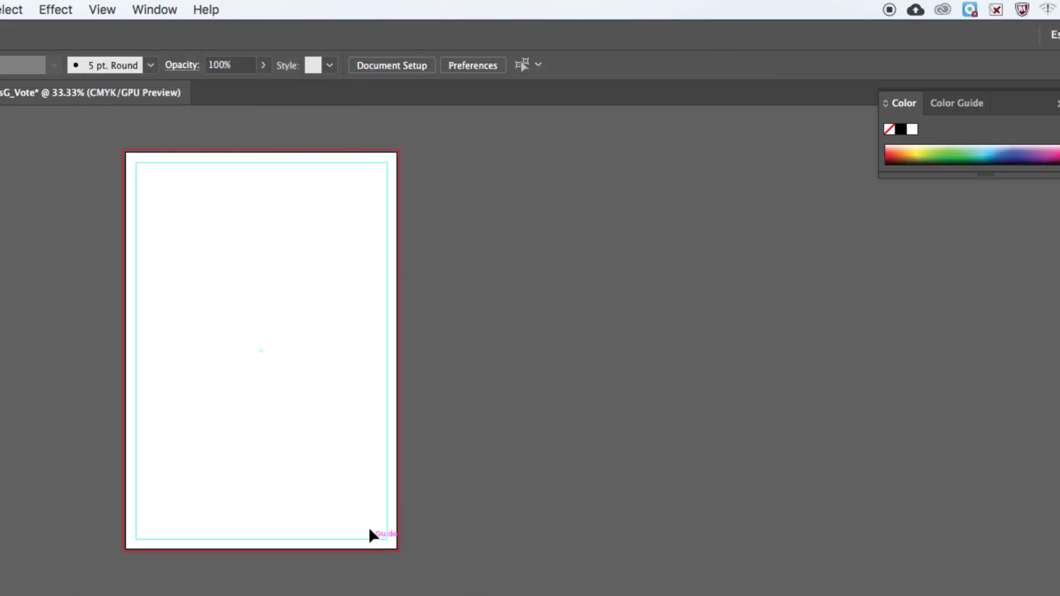
{"action": "key", "text": "super+equal"}
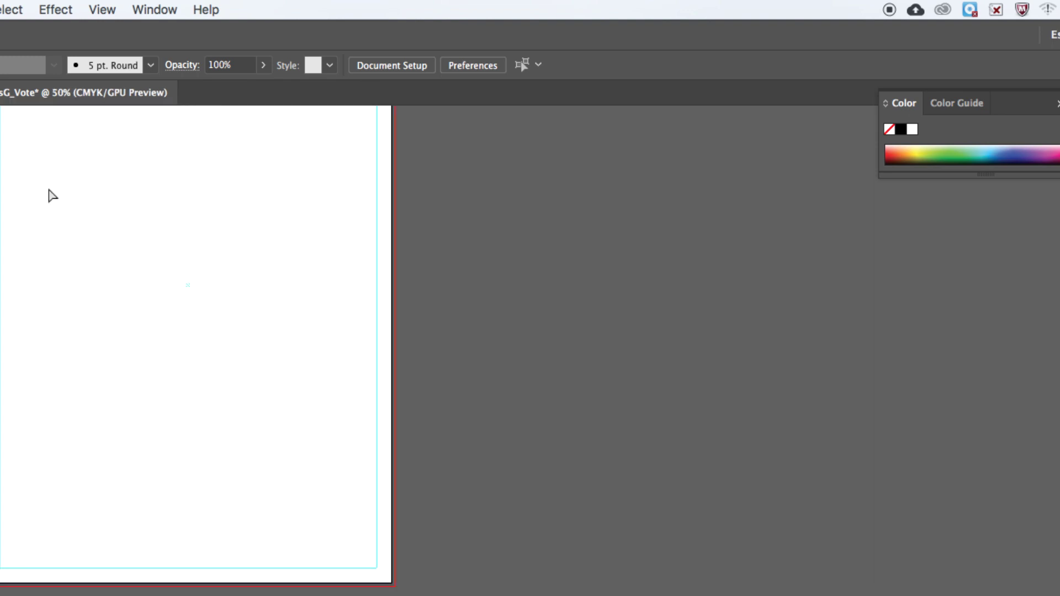
{"action": "key", "text": "super+minus"}
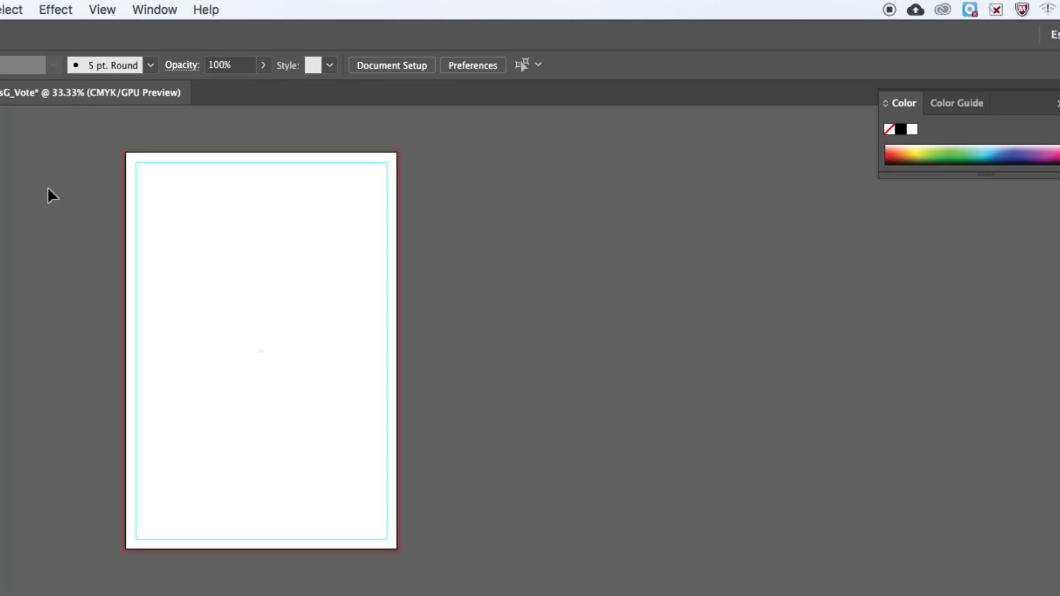
{"action": "key", "text": "super+equal"}
{"action": "key", "text": "super+equal"}
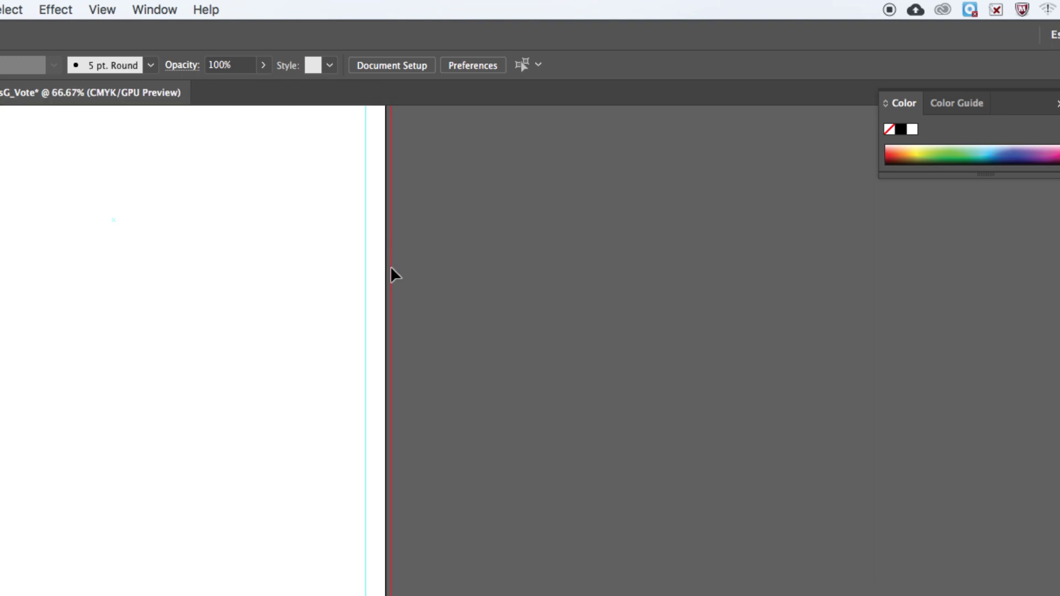
{"action": "scroll", "coordinate": [331, 259], "scroll_direction": "right", "scroll_amount": 2}
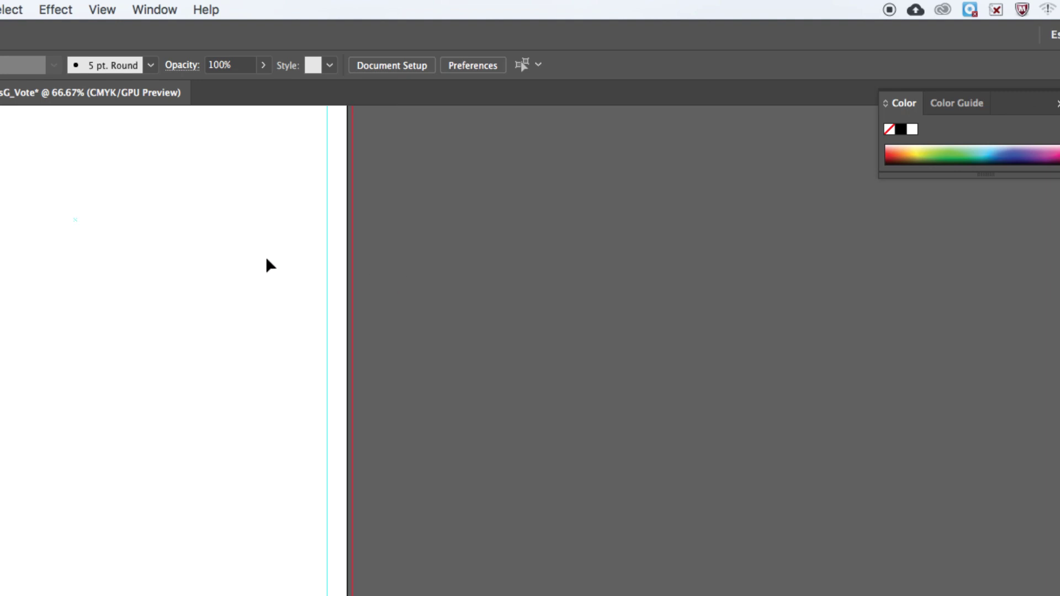
{"action": "scroll", "coordinate": [266, 256], "scroll_direction": "left", "scroll_amount": 3}
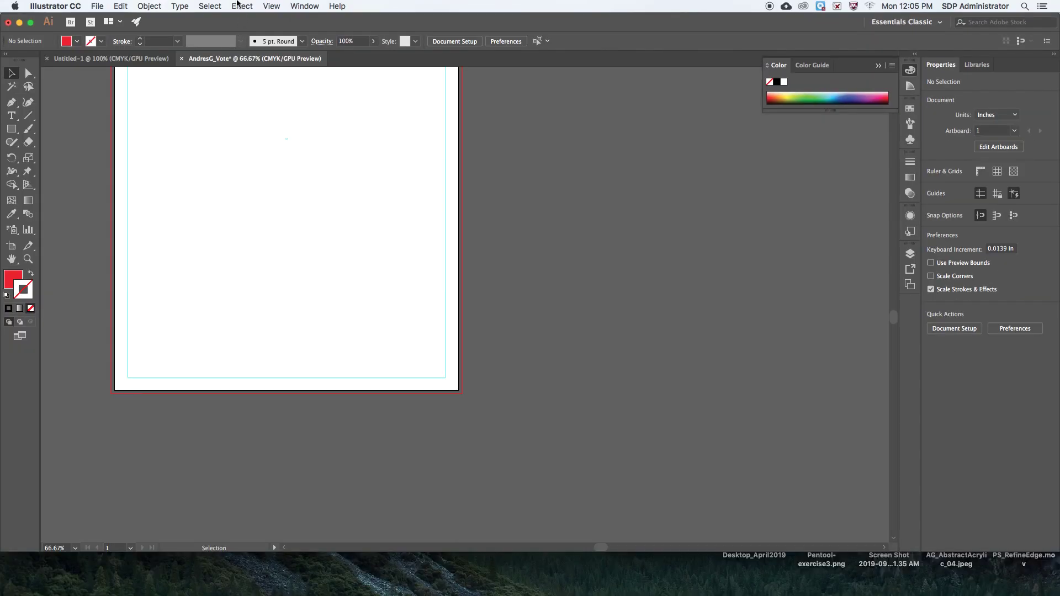
{"action": "left_click", "coordinate": [94, 6]}
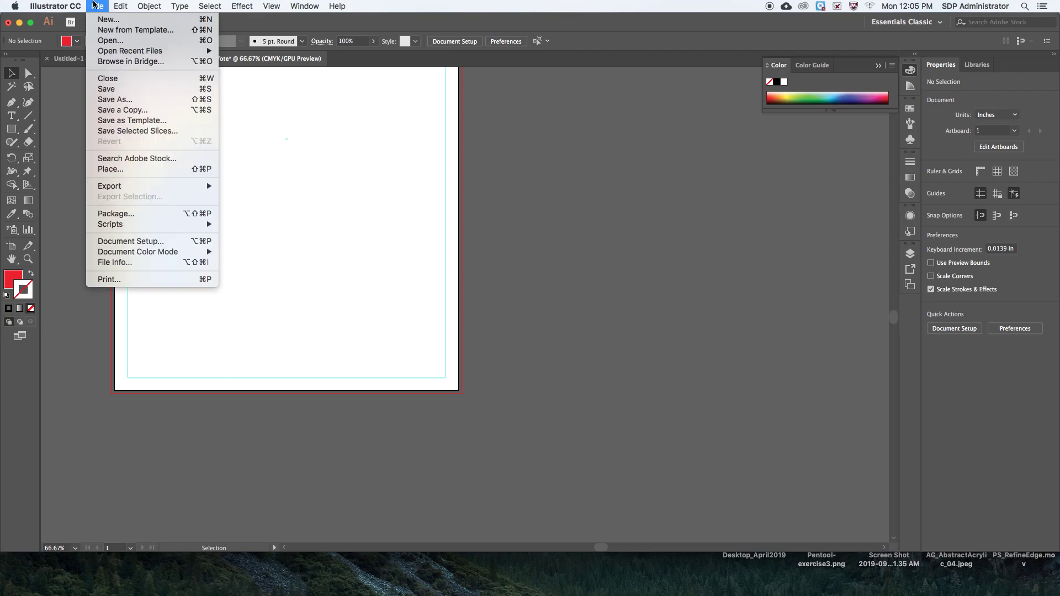
{"action": "left_click", "coordinate": [128, 101]}
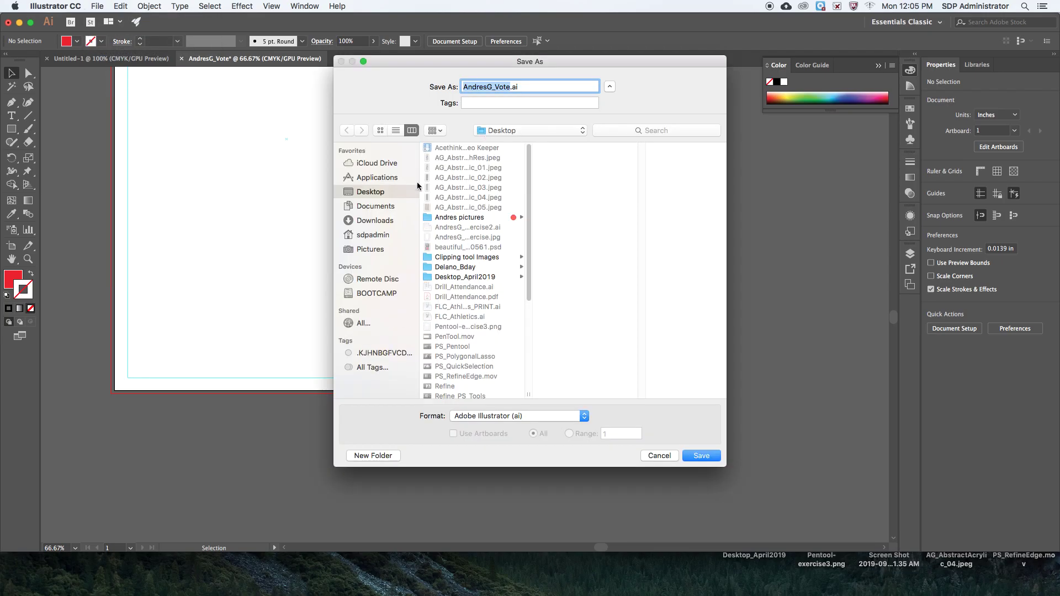
{"action": "left_click", "coordinate": [665, 458]}
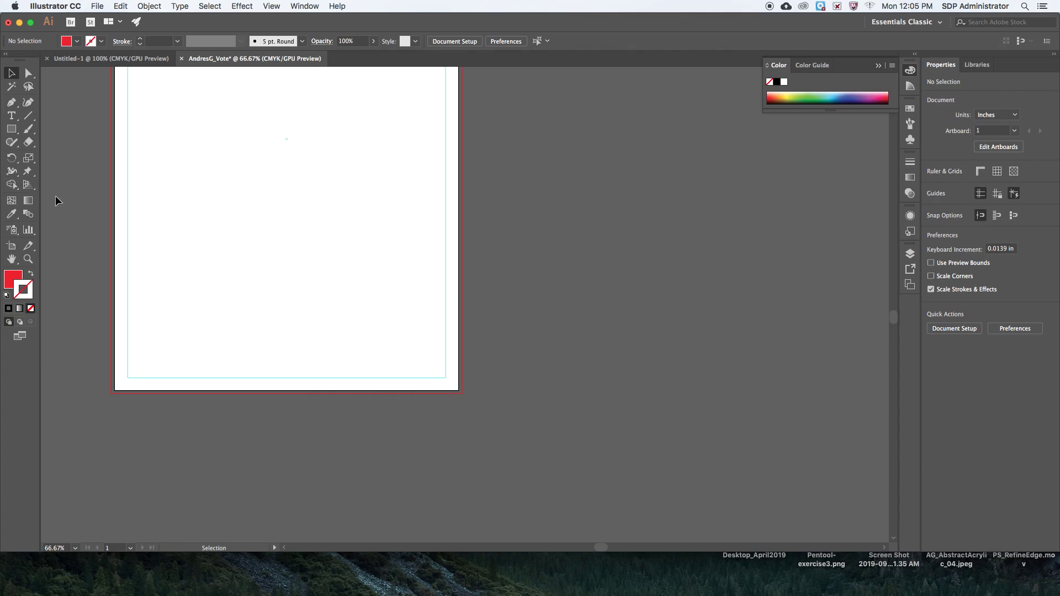